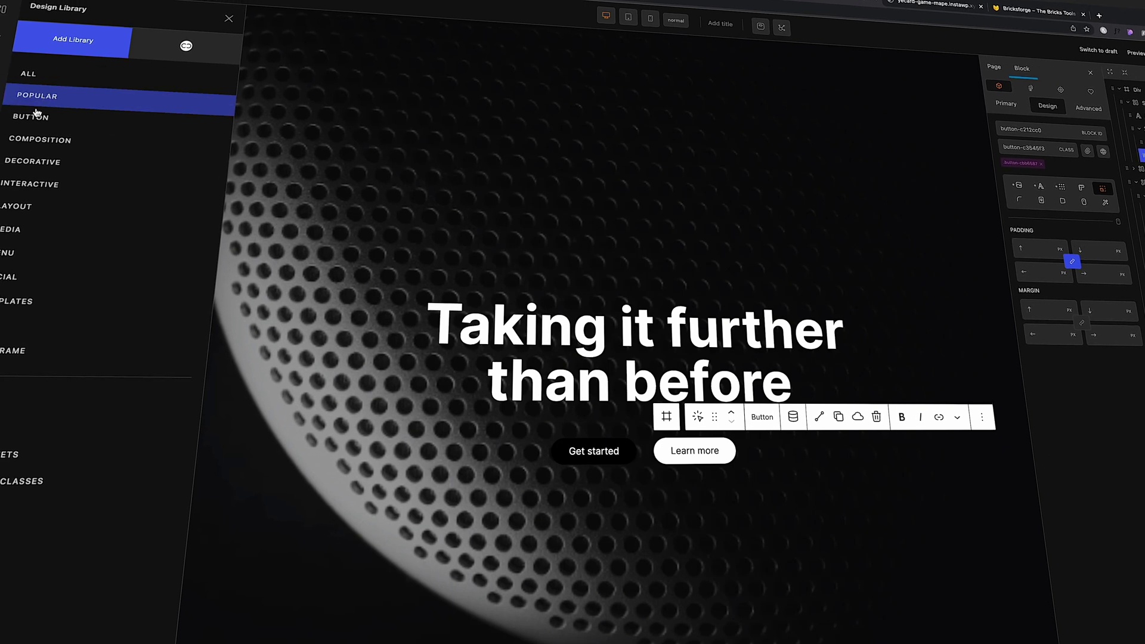
Show the COMPOSITION designs in the library and scroll through the hero templates
click(37, 145)
scroll(92, 206, down, 3)
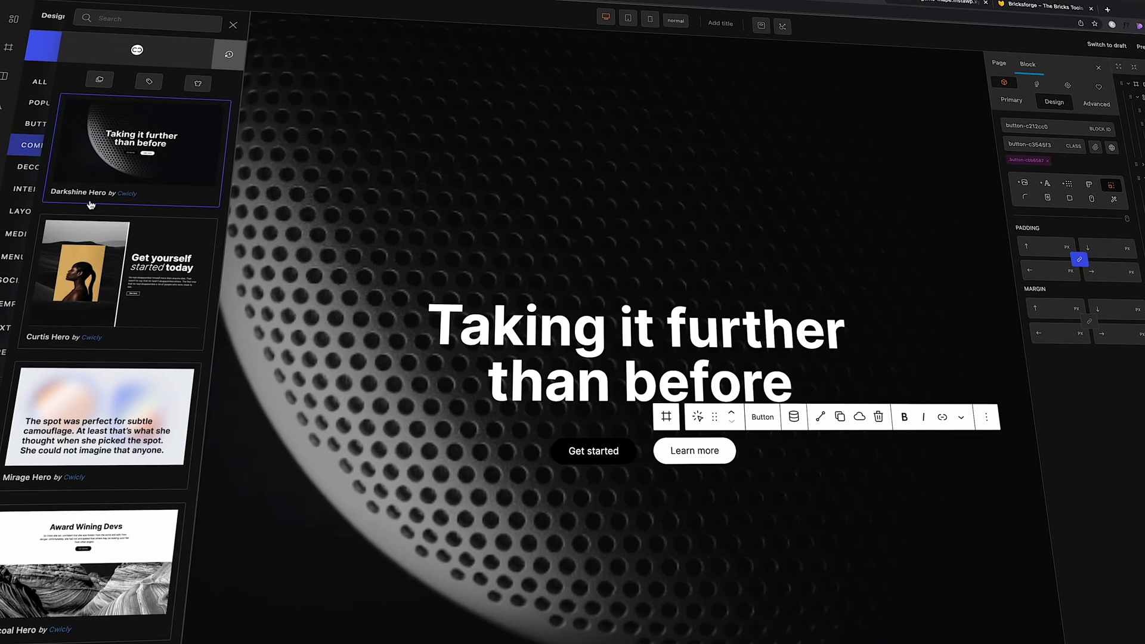
scroll(92, 206, down, 10)
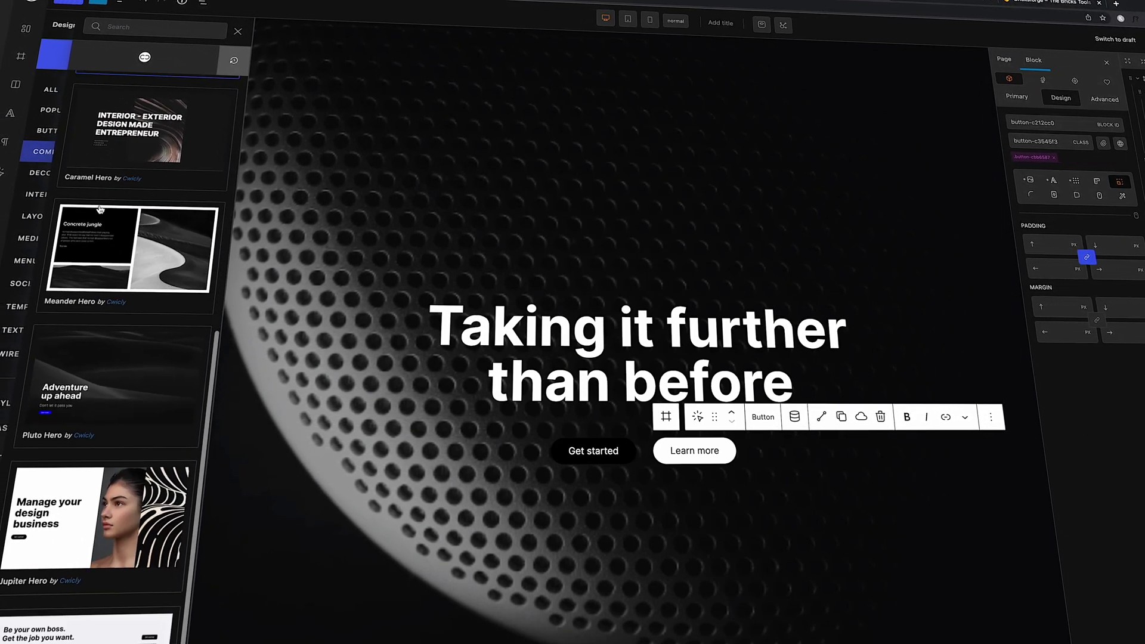
scroll(102, 210, down, 12)
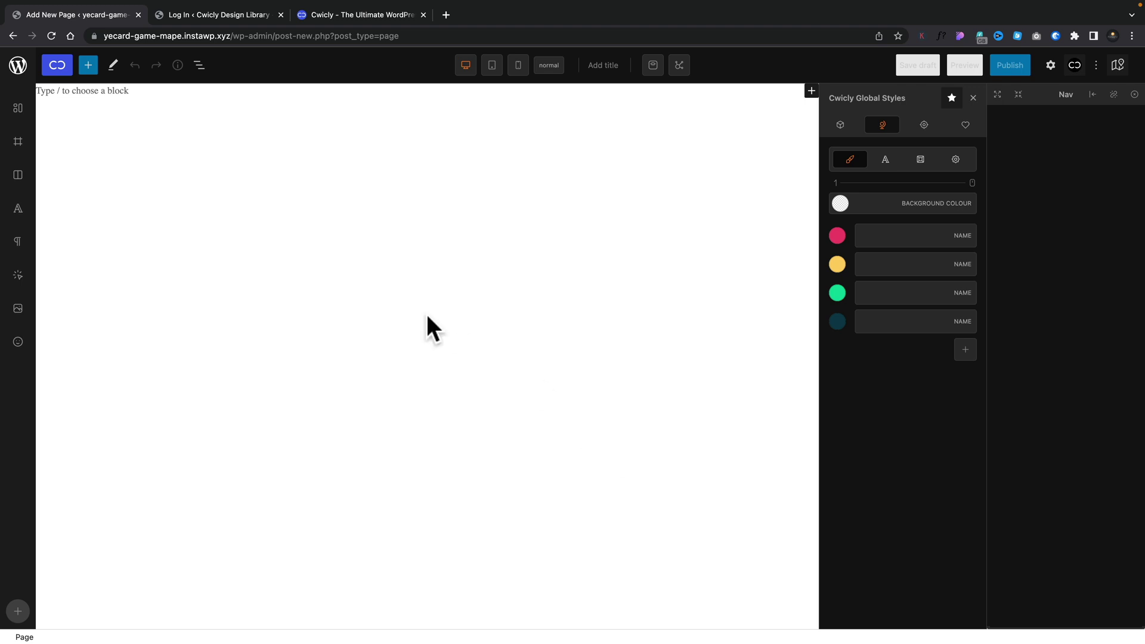
Open the Cwicly Design Library and show the Cwicly/Community library source dropdown
click(57, 67)
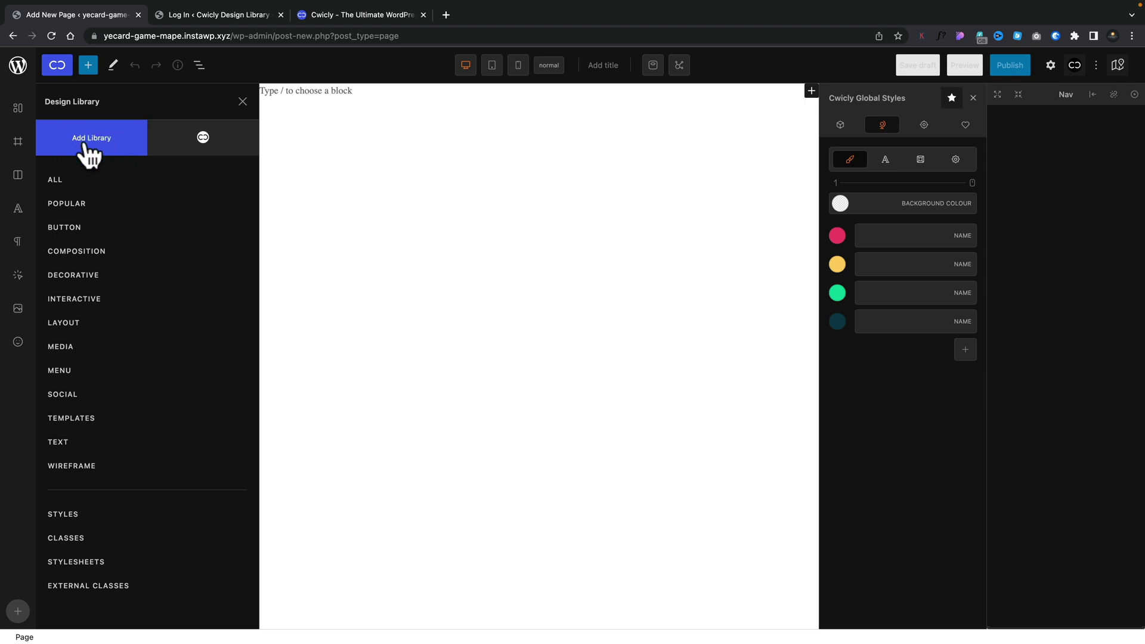
click(174, 147)
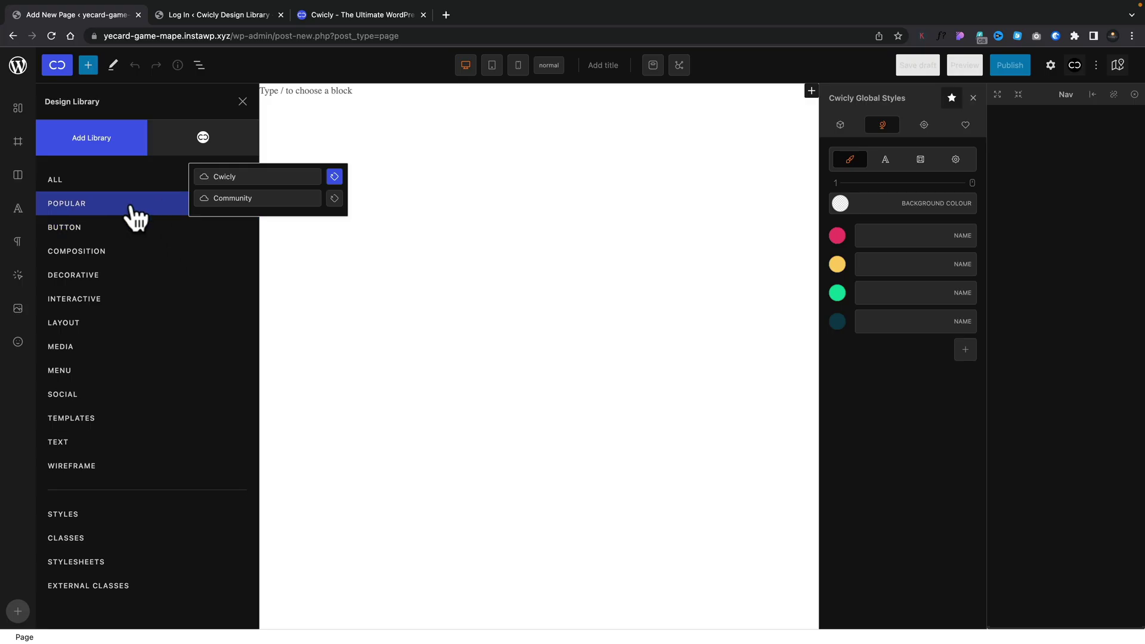
Insert the Darkshine Hero design from the POPULAR category onto the page
click(133, 215)
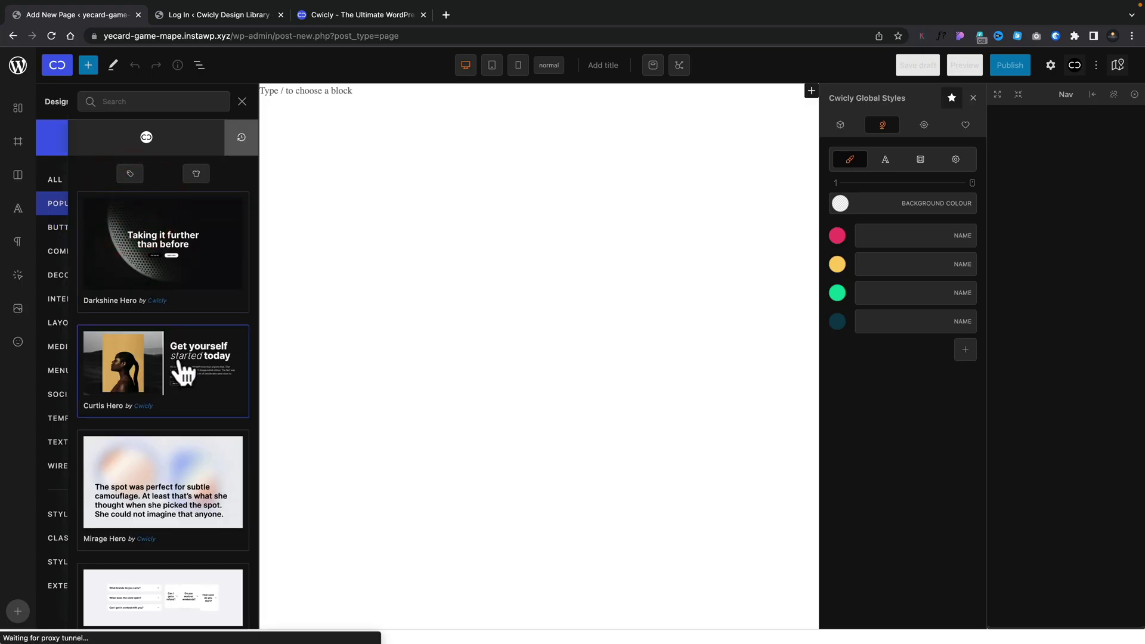
scroll(179, 358, down, 6)
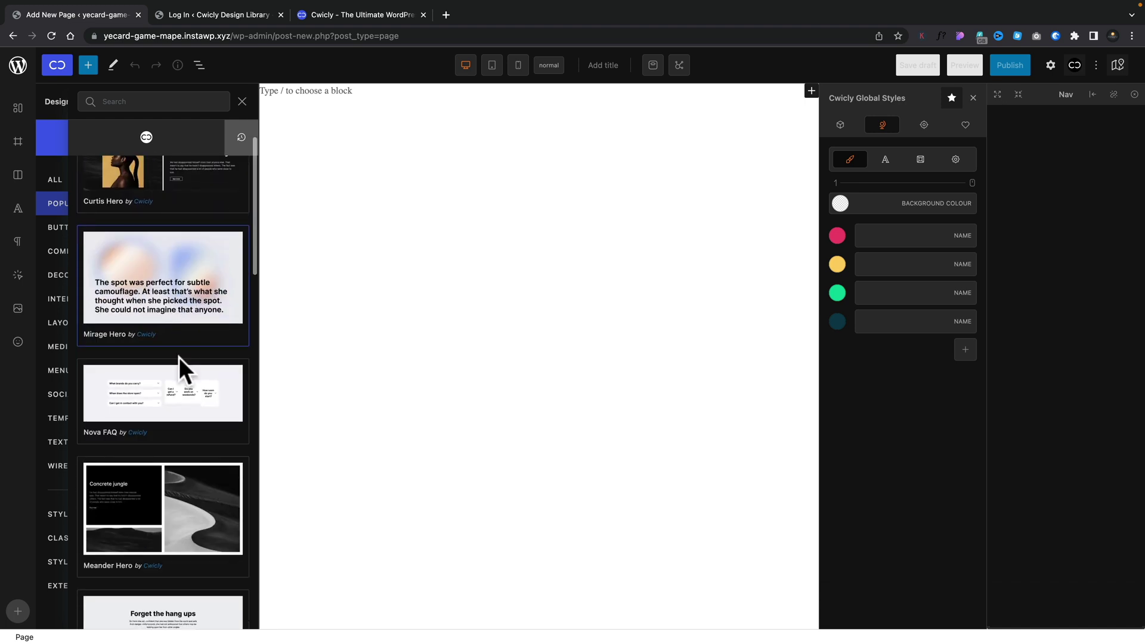
scroll(179, 356, down, 1)
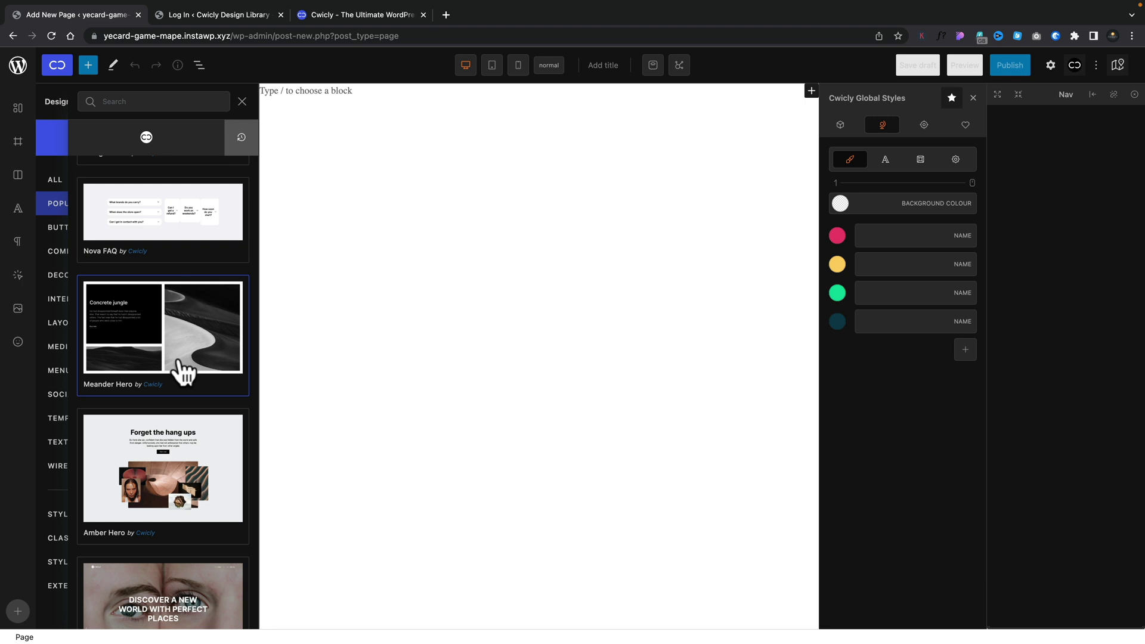
scroll(205, 430, up, 6)
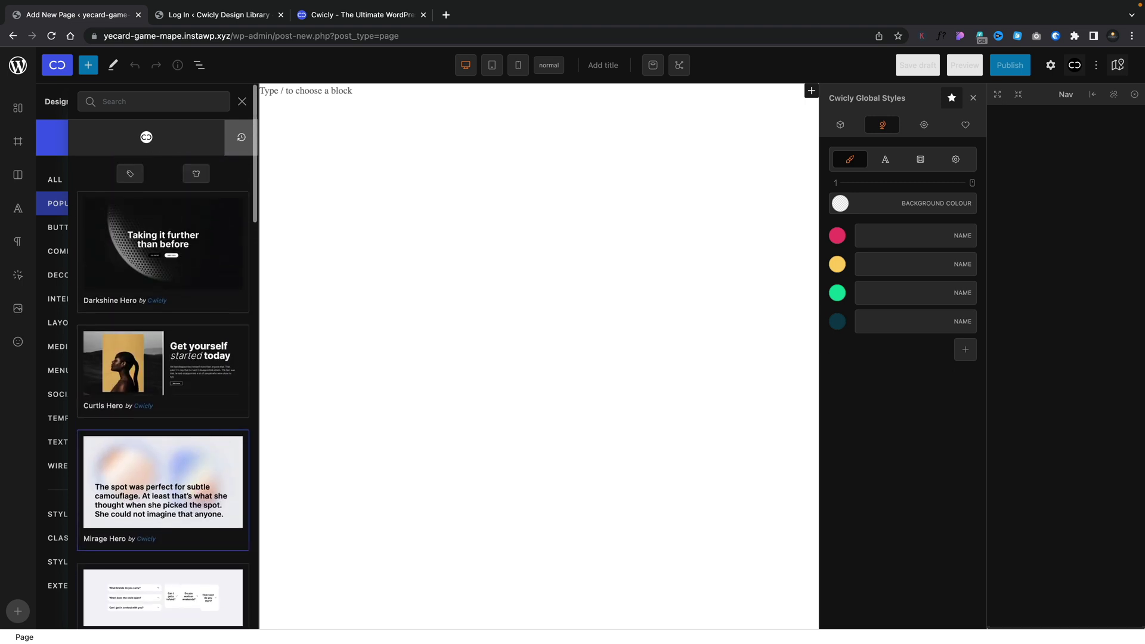
click(128, 264)
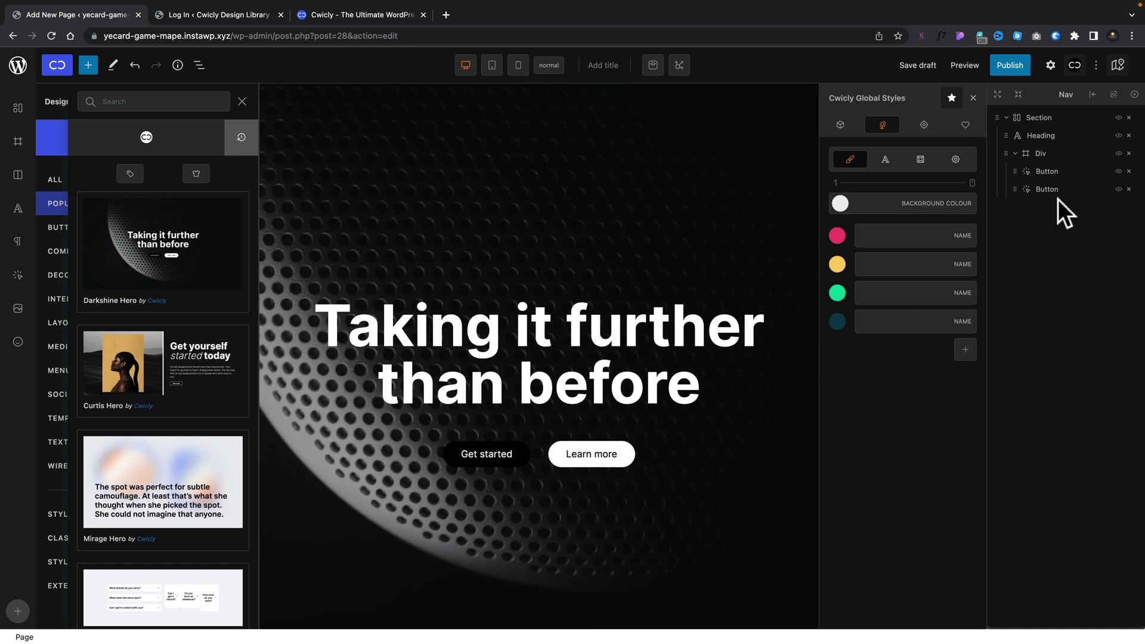
Delete the hero's Learn more button
click(1048, 189)
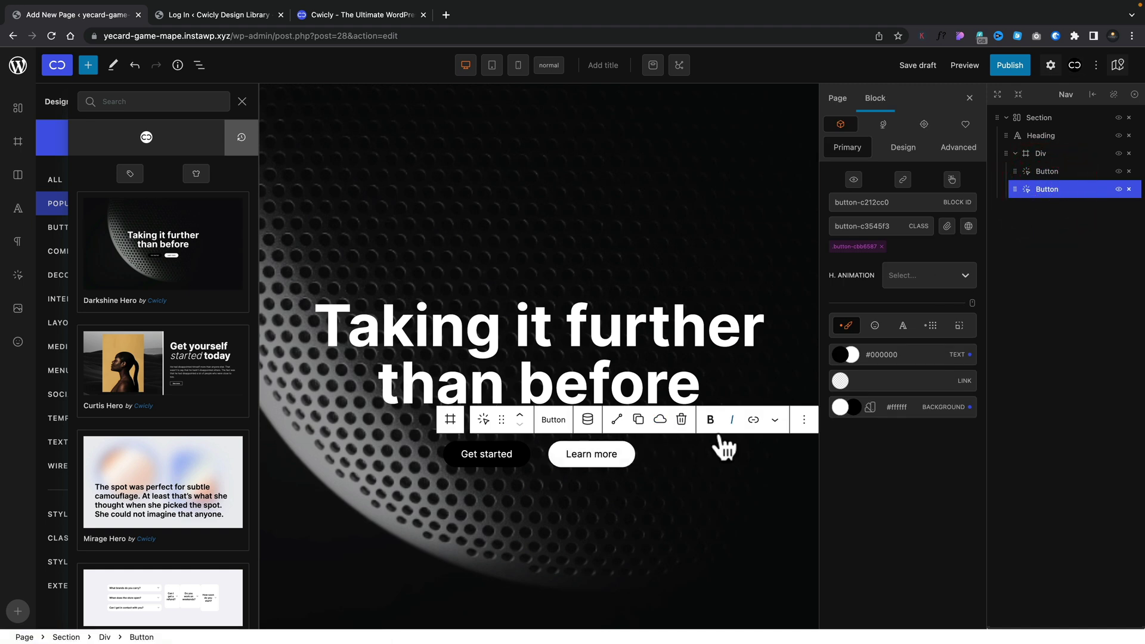
click(682, 420)
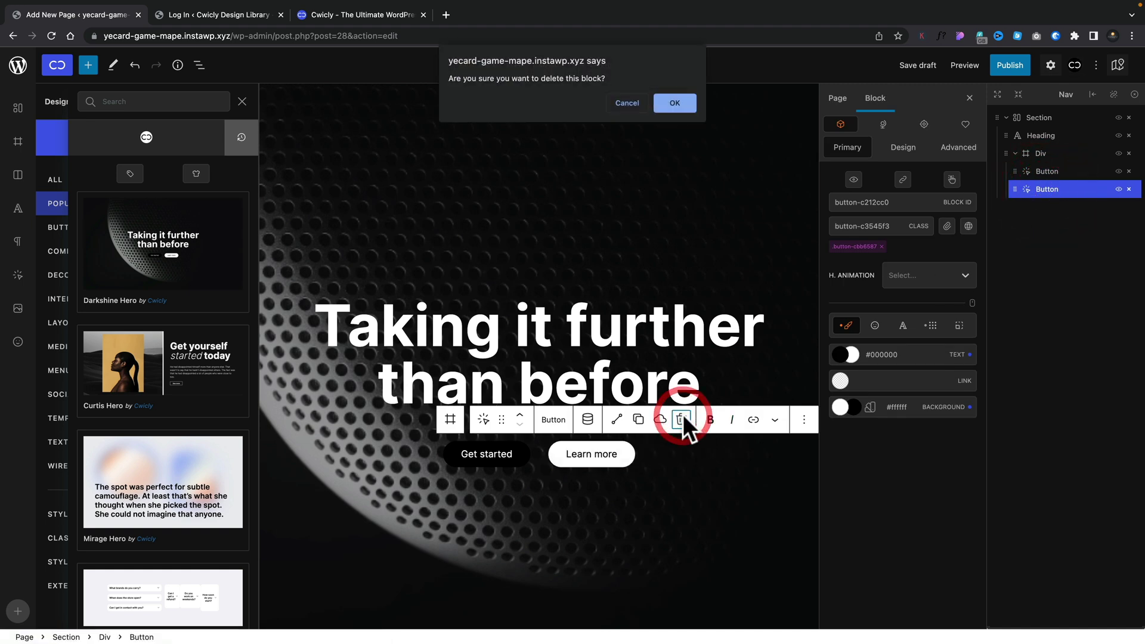
click(670, 102)
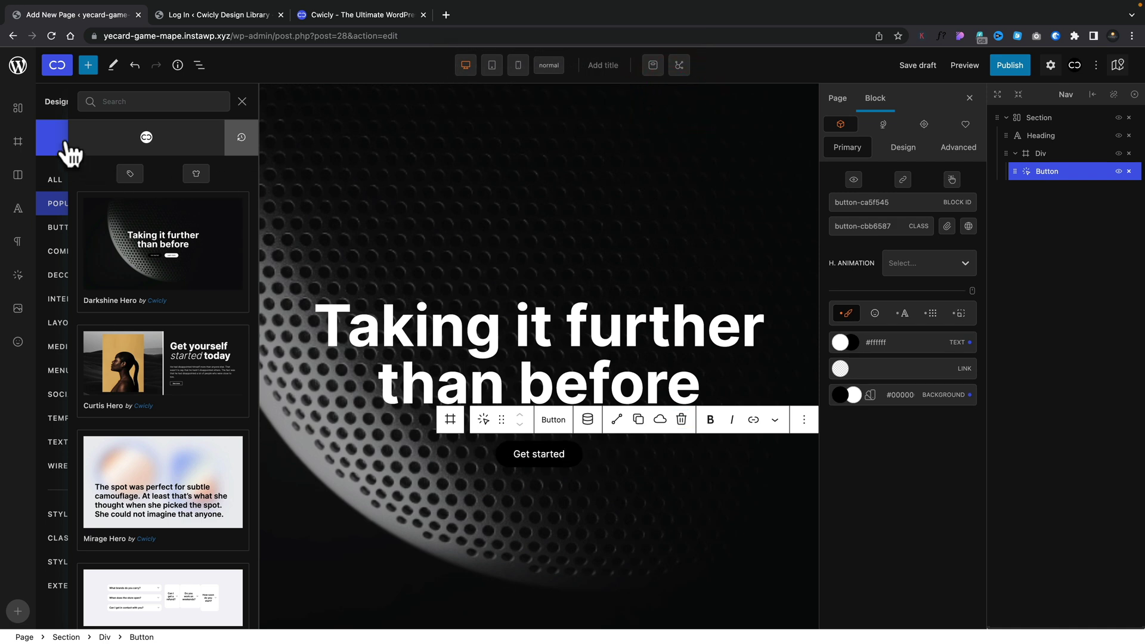
Insert the Zola Button design and place its Explore now button beside Get started
click(243, 102)
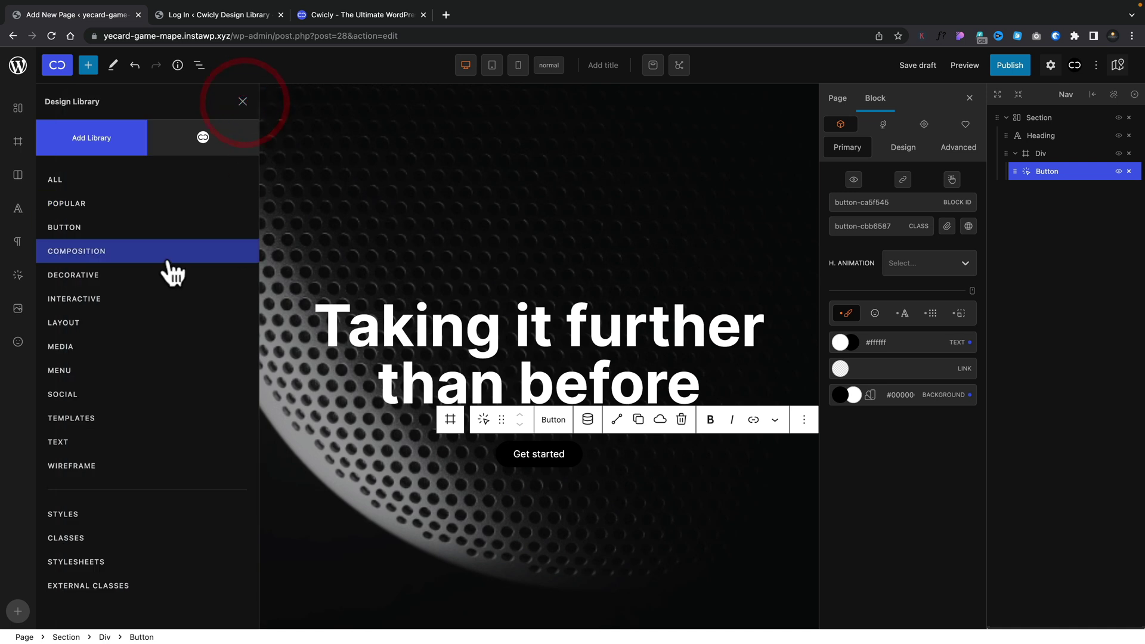
click(69, 233)
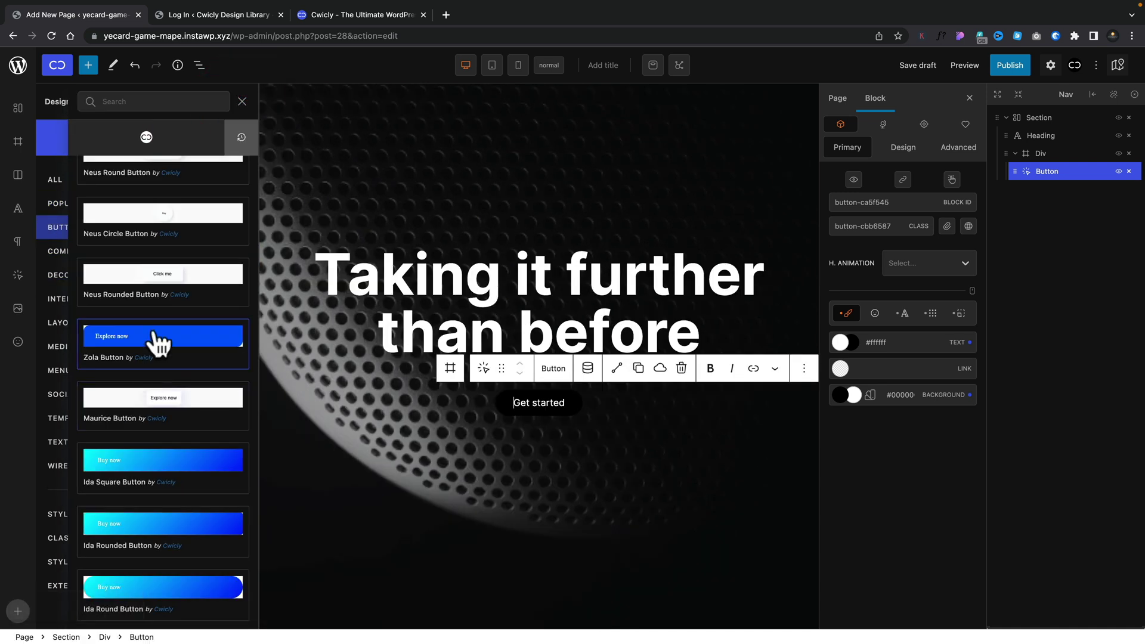
click(156, 343)
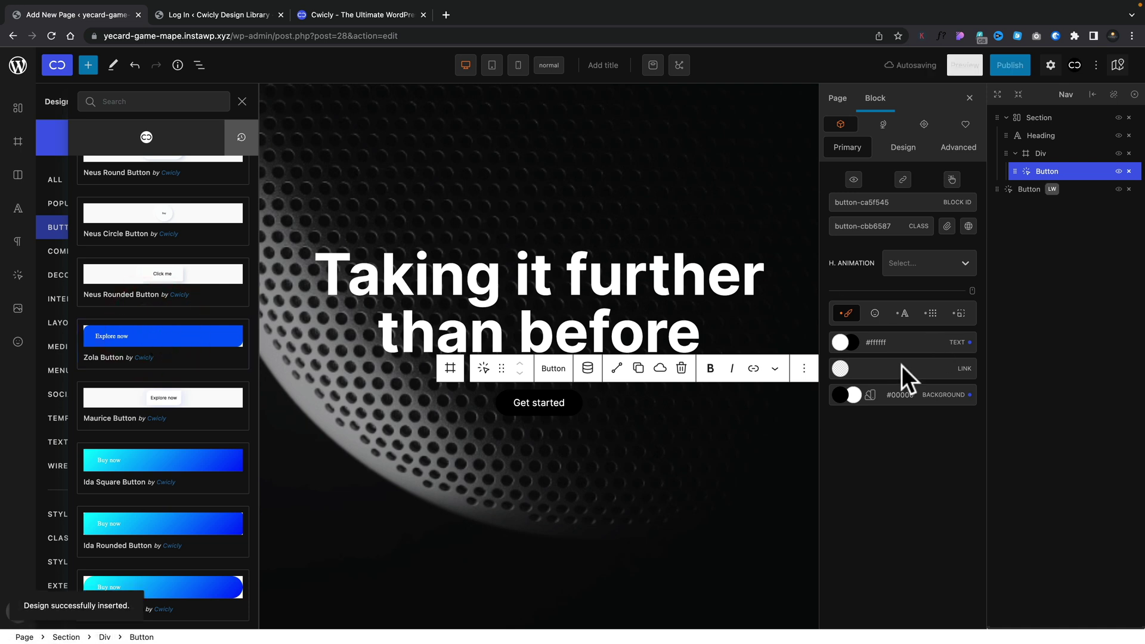
scroll(639, 531, down, 5)
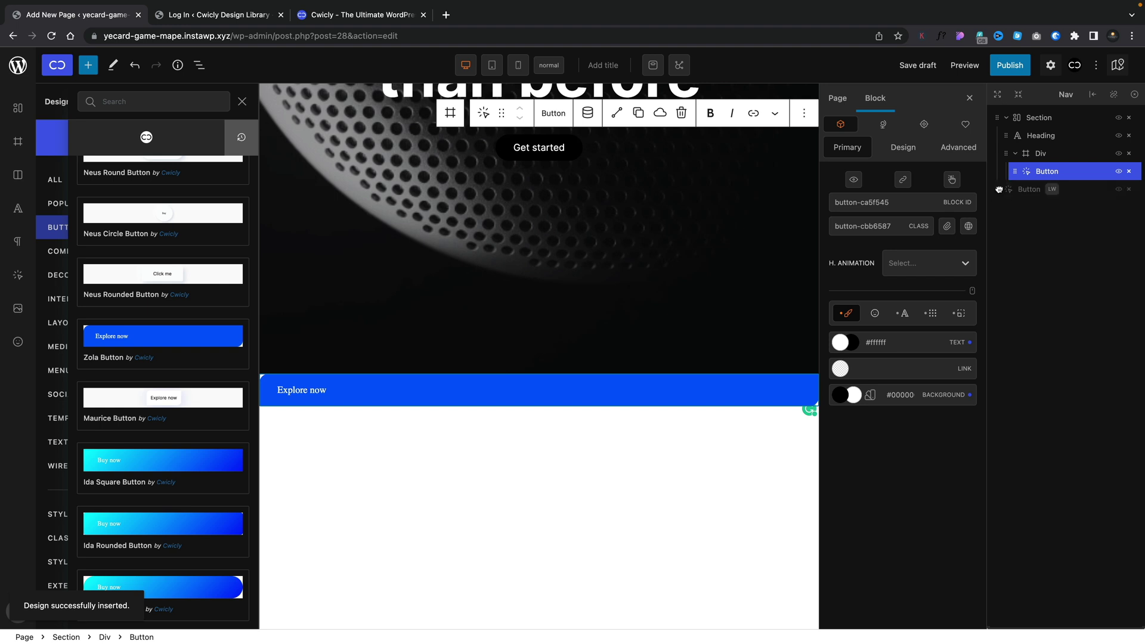
mouse_move(1013, 187)
mouse_down()
mouse_move(1020, 178)
mouse_move(1018, 188)
mouse_up()
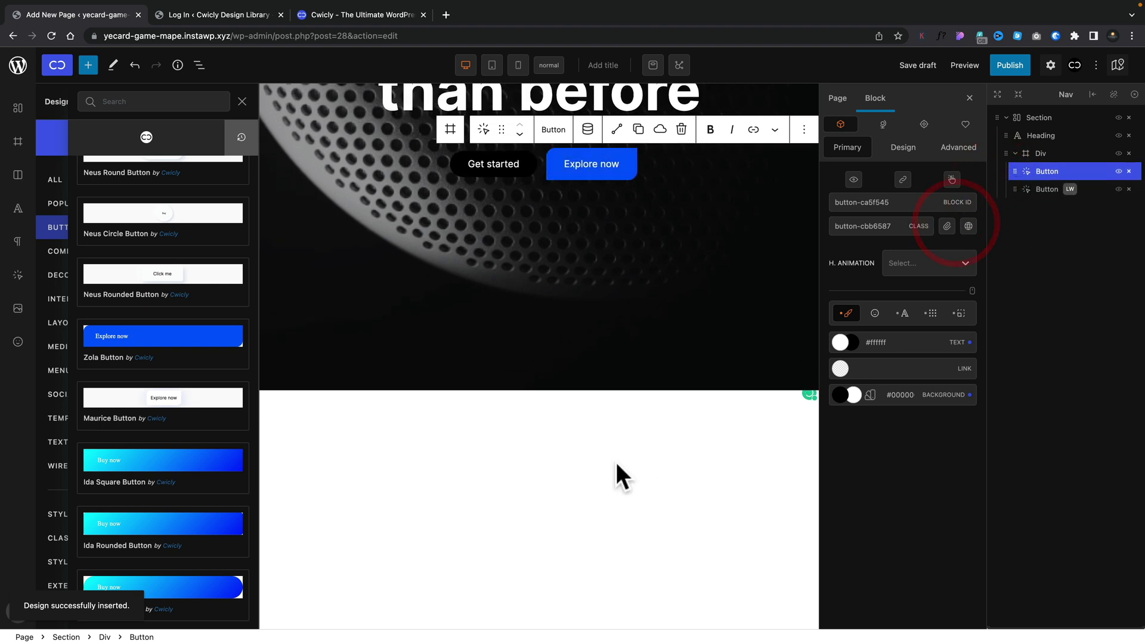
scroll(617, 463, up, 5)
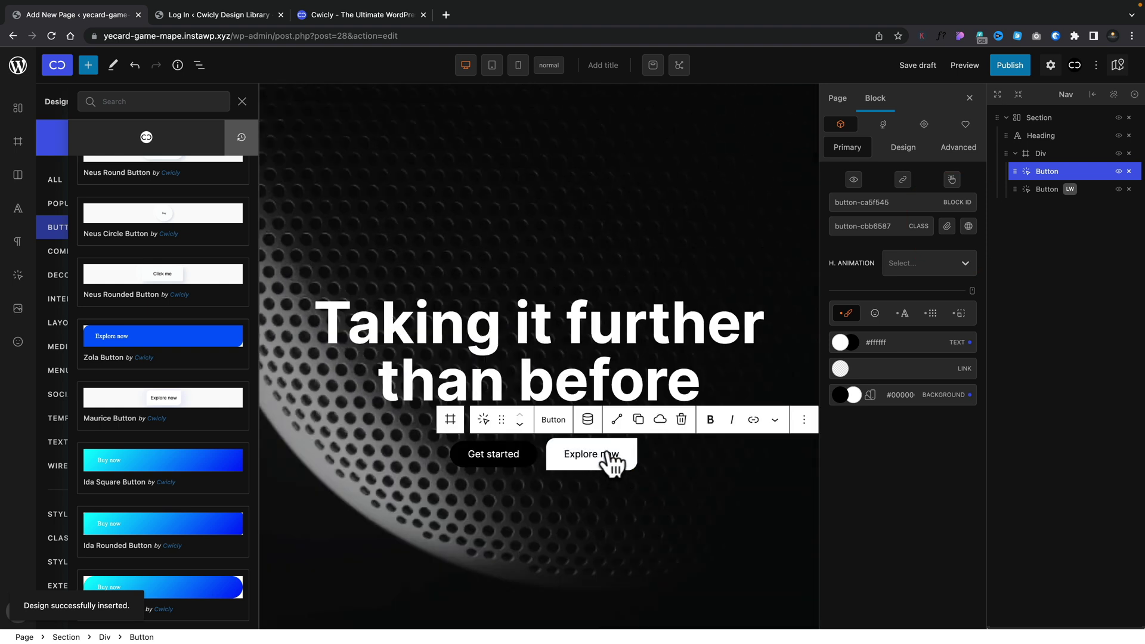
click(612, 463)
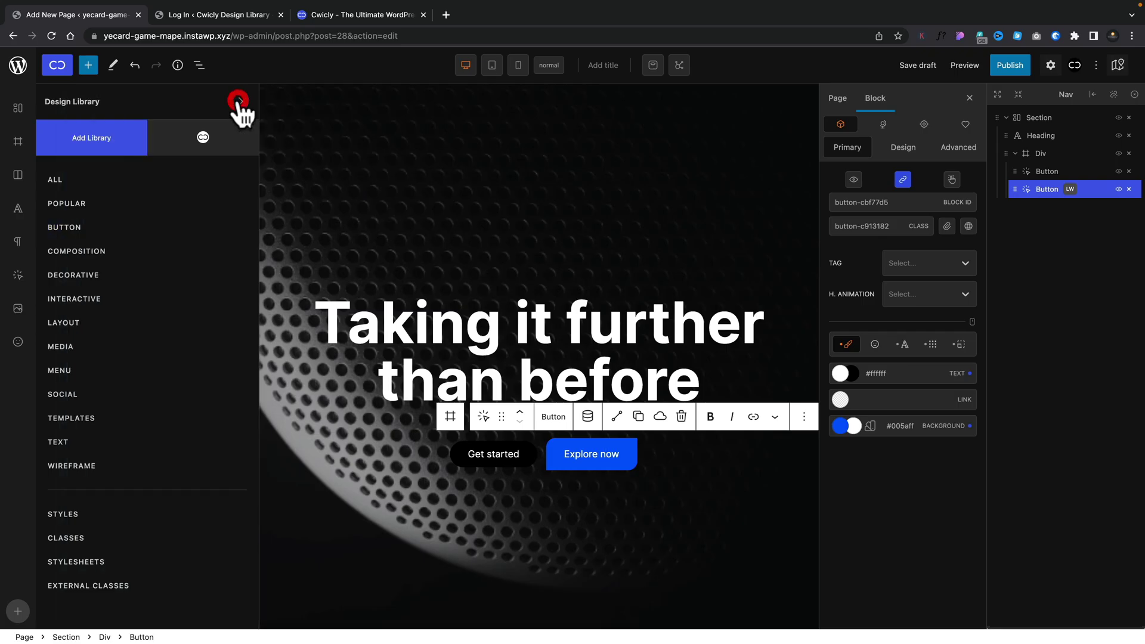
click(98, 252)
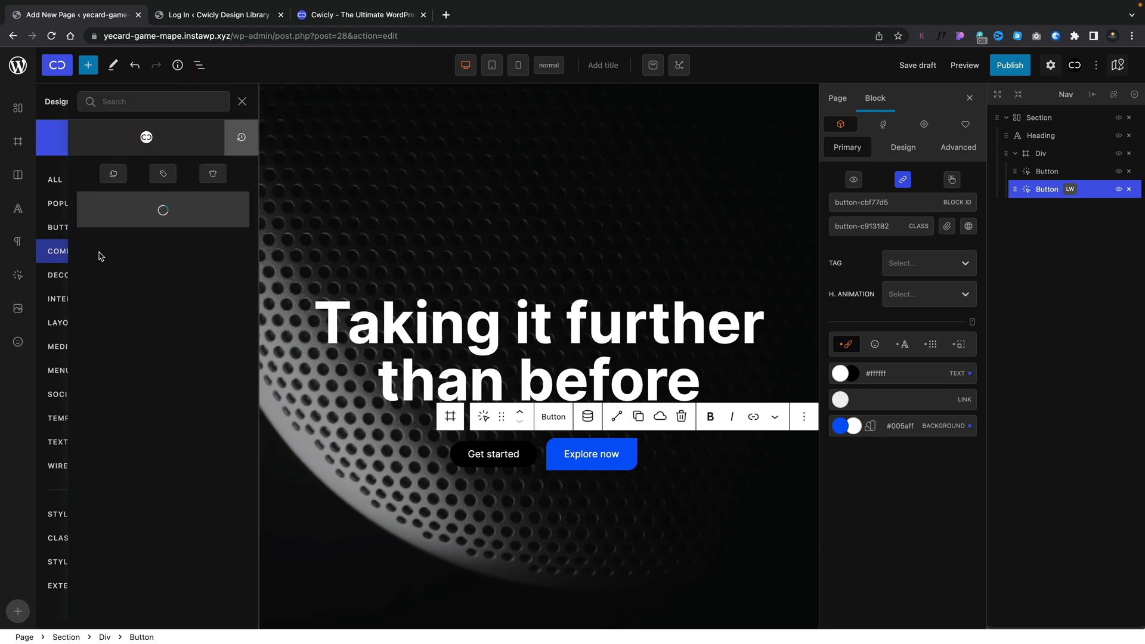
click(65, 276)
click(56, 298)
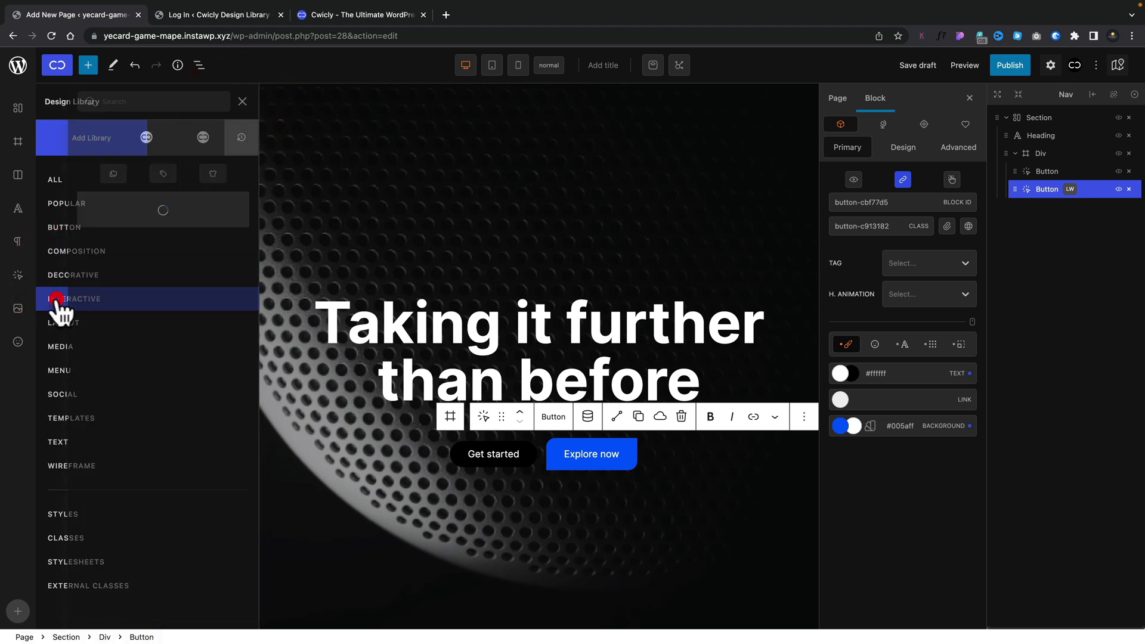
scroll(182, 455, down, 2)
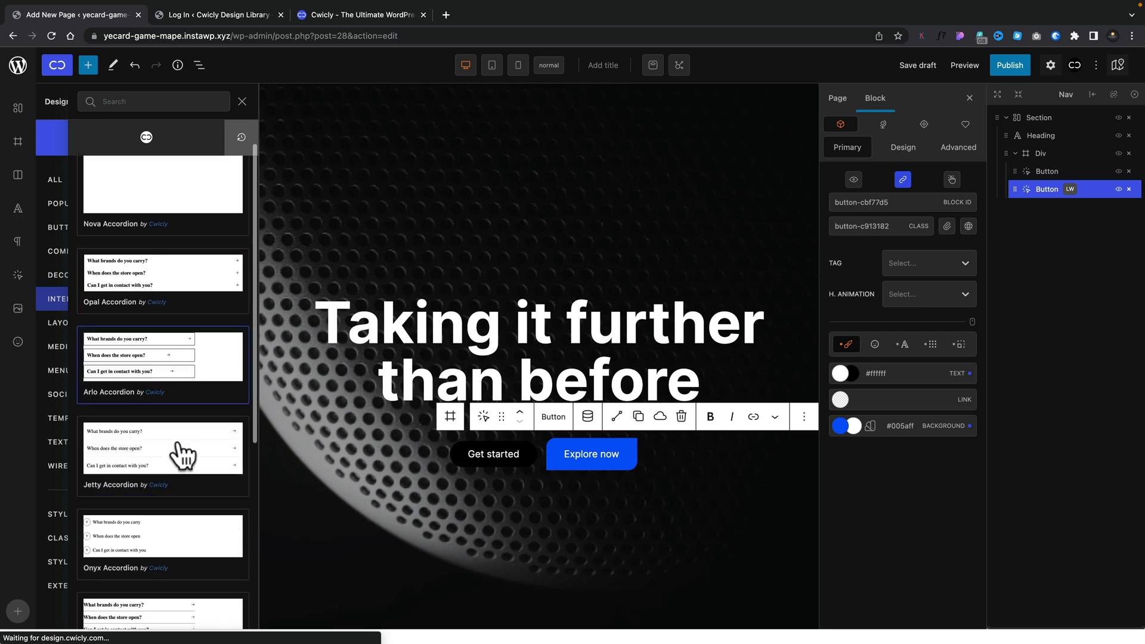
scroll(181, 455, down, 5)
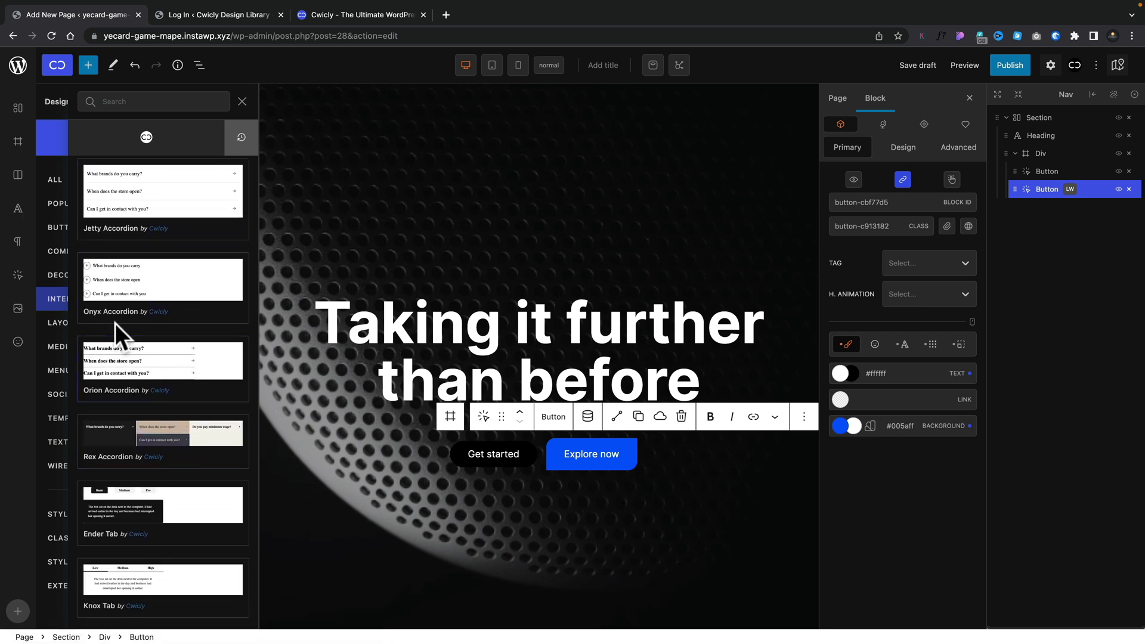
click(57, 299)
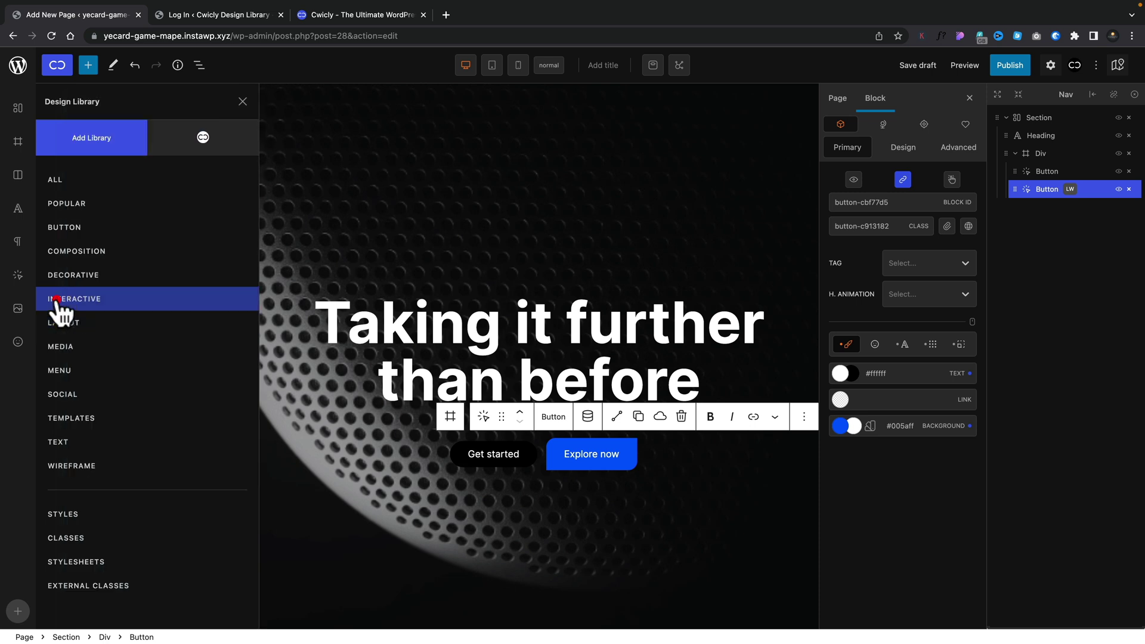
click(72, 324)
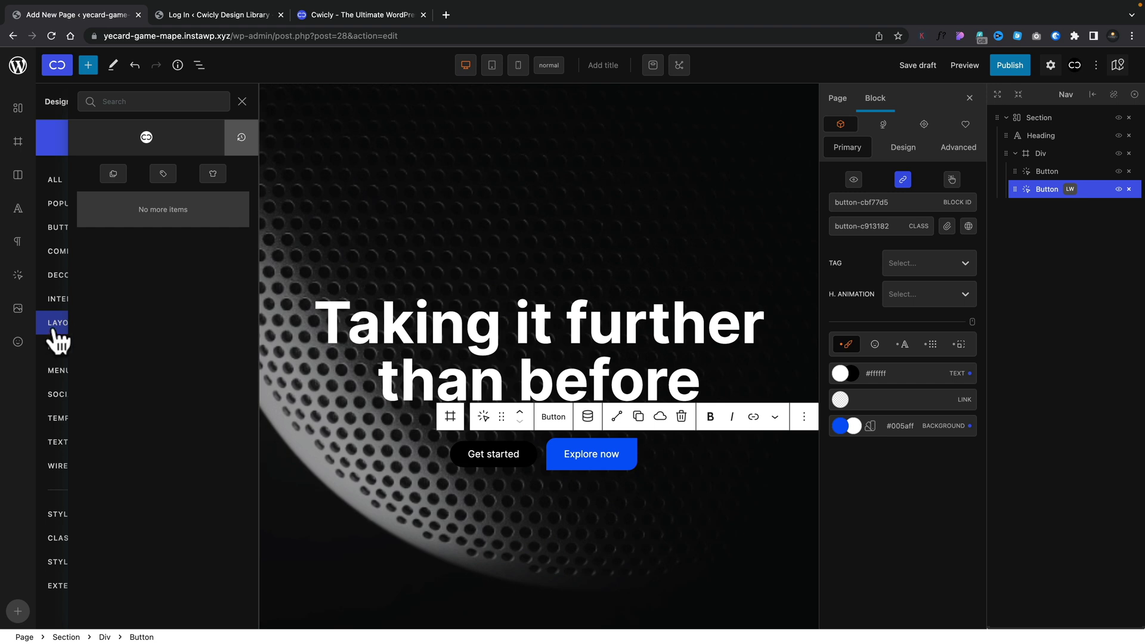
click(50, 325)
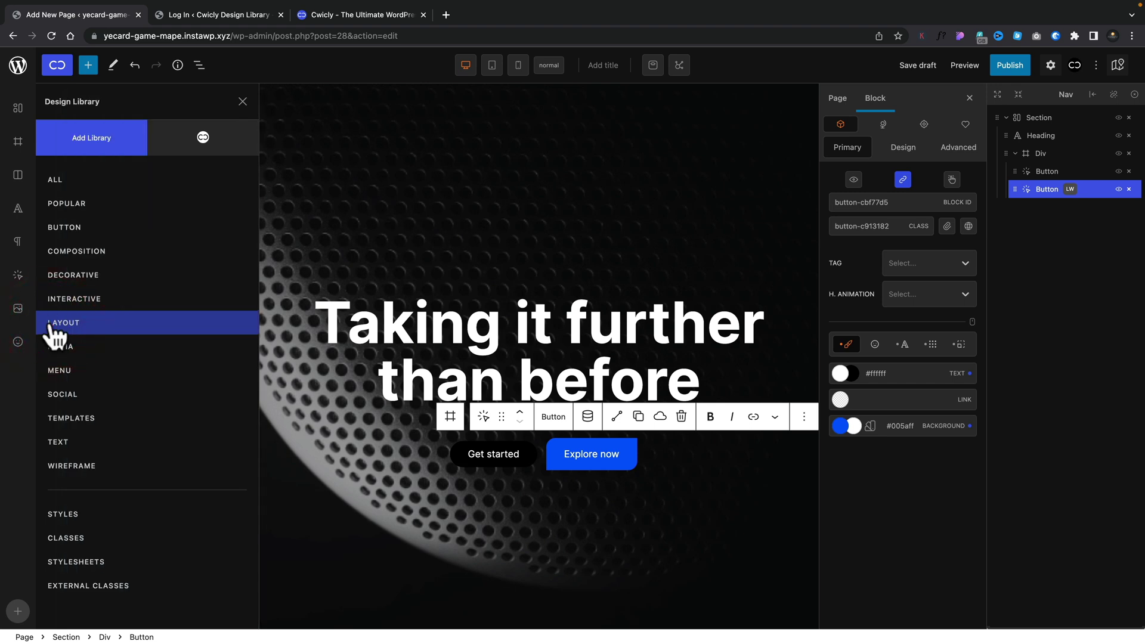
click(55, 325)
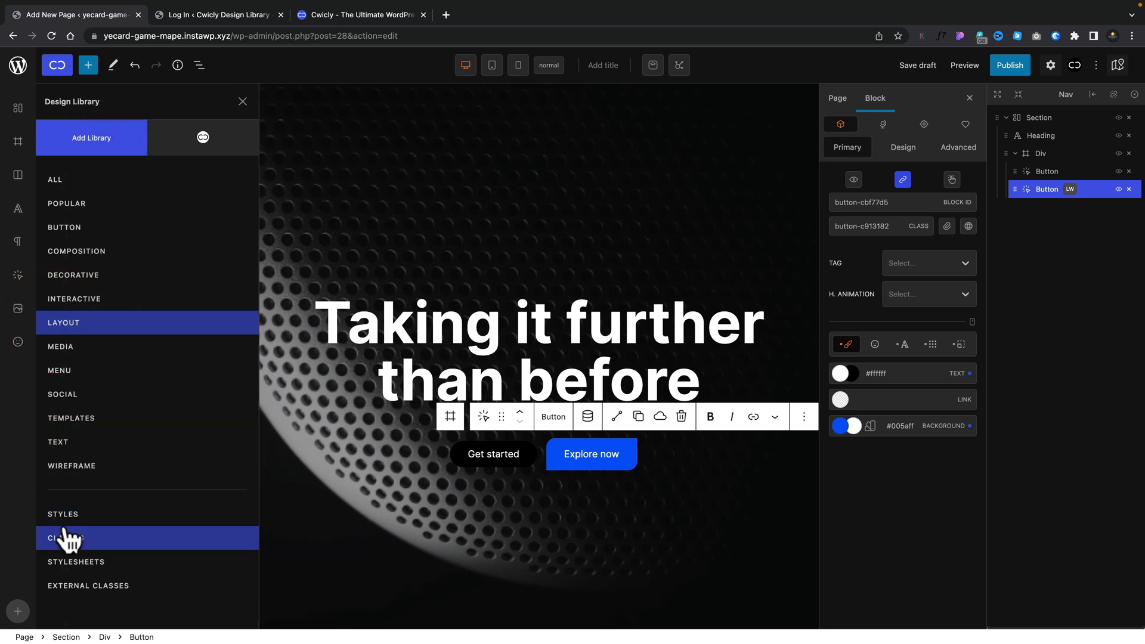
click(67, 557)
click(66, 557)
click(57, 515)
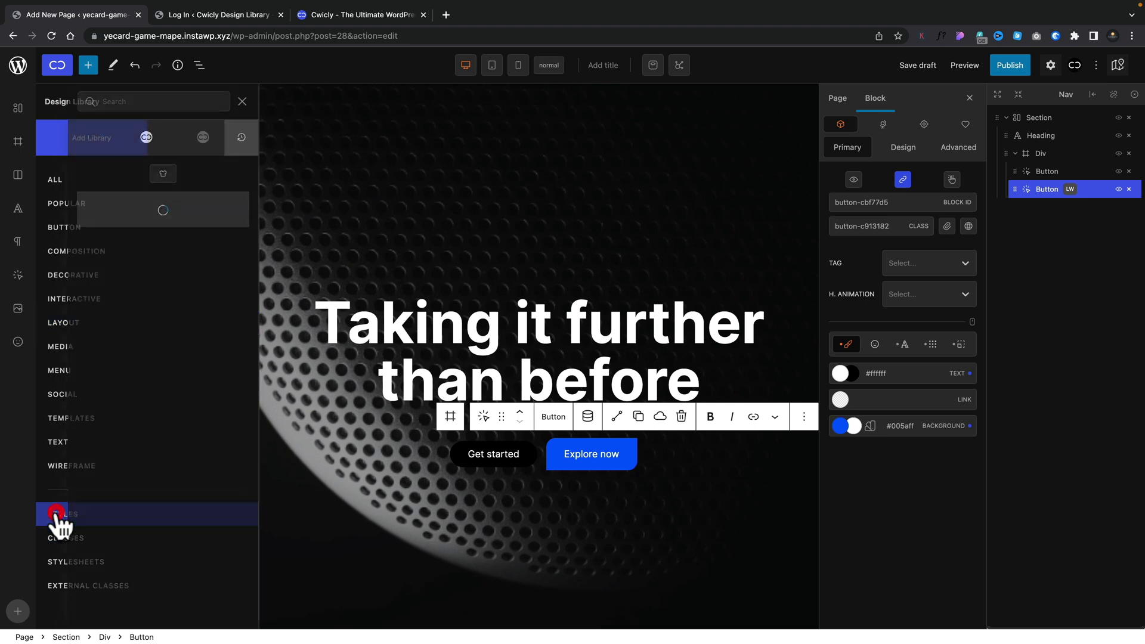
click(54, 540)
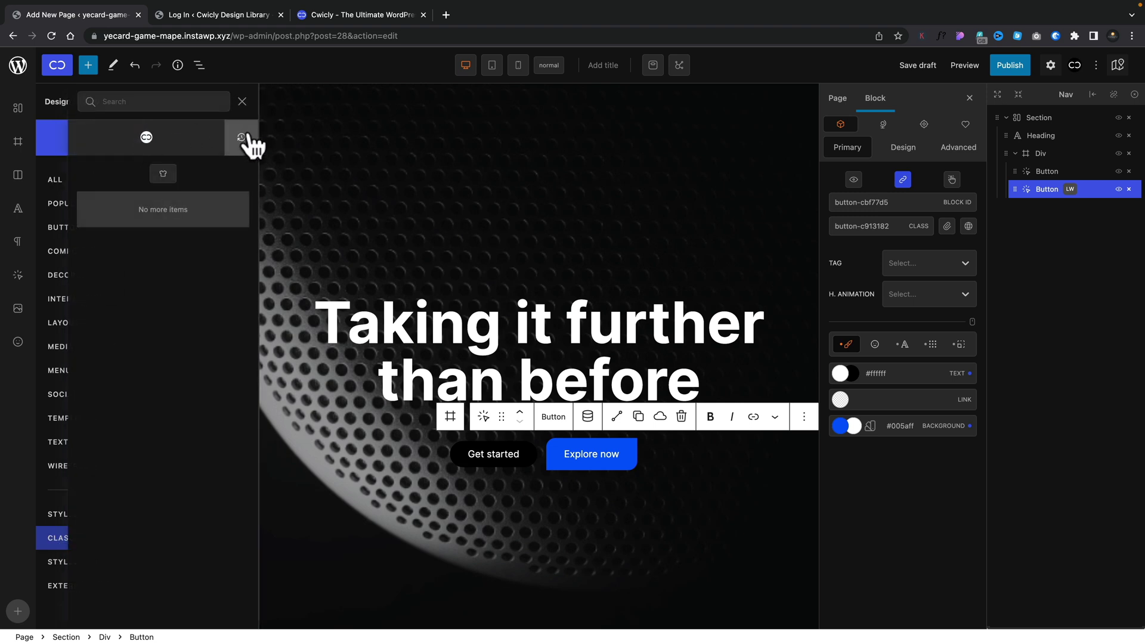
click(242, 101)
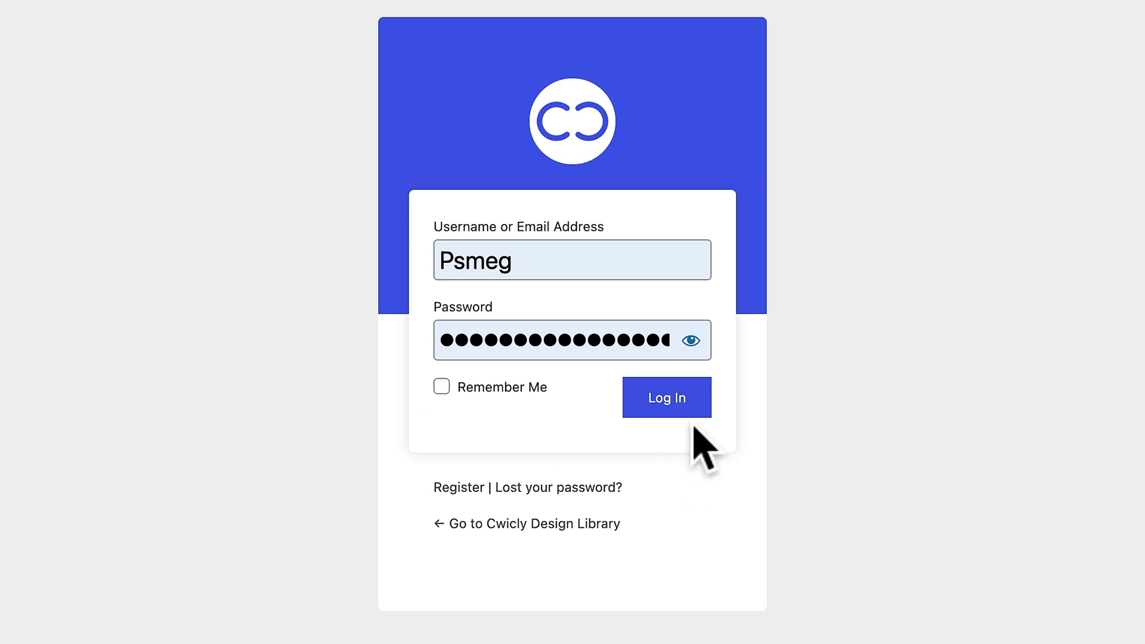
Log in to the Cwicly Design Library account with your credentials
click(675, 398)
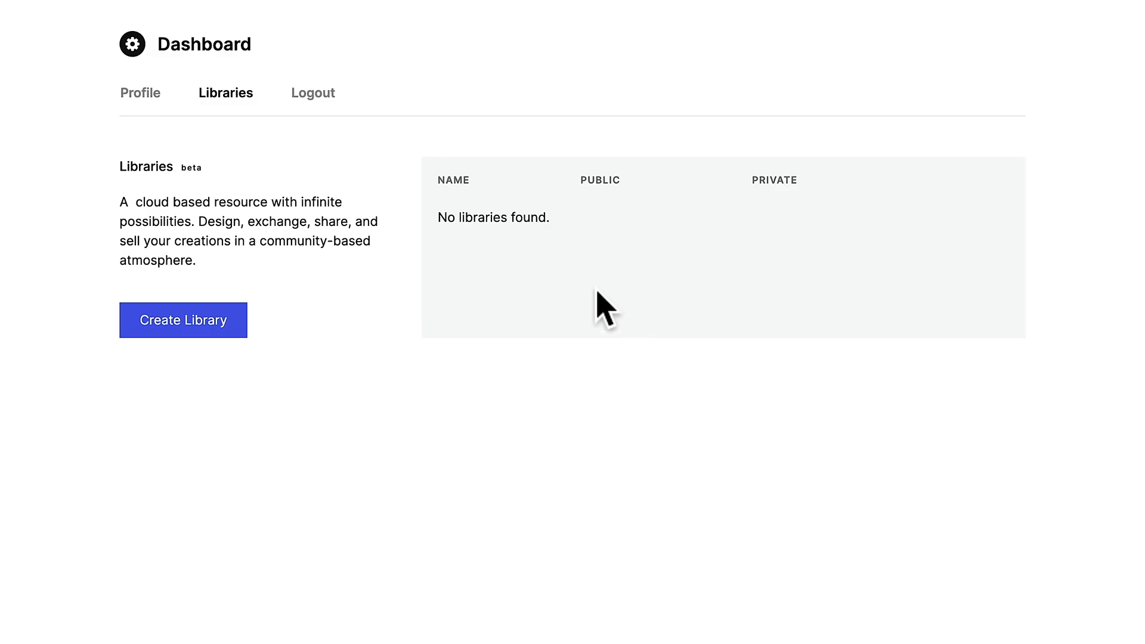
Create a new library named 'Default Library' on the dashboard
click(208, 334)
click(420, 479)
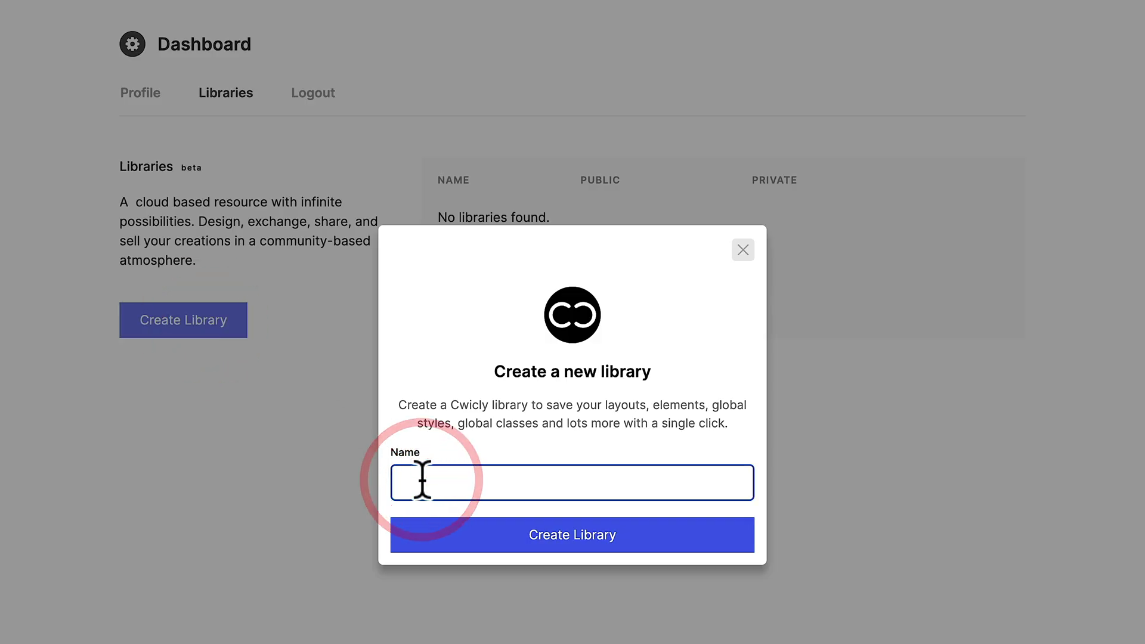
text(Default Library)
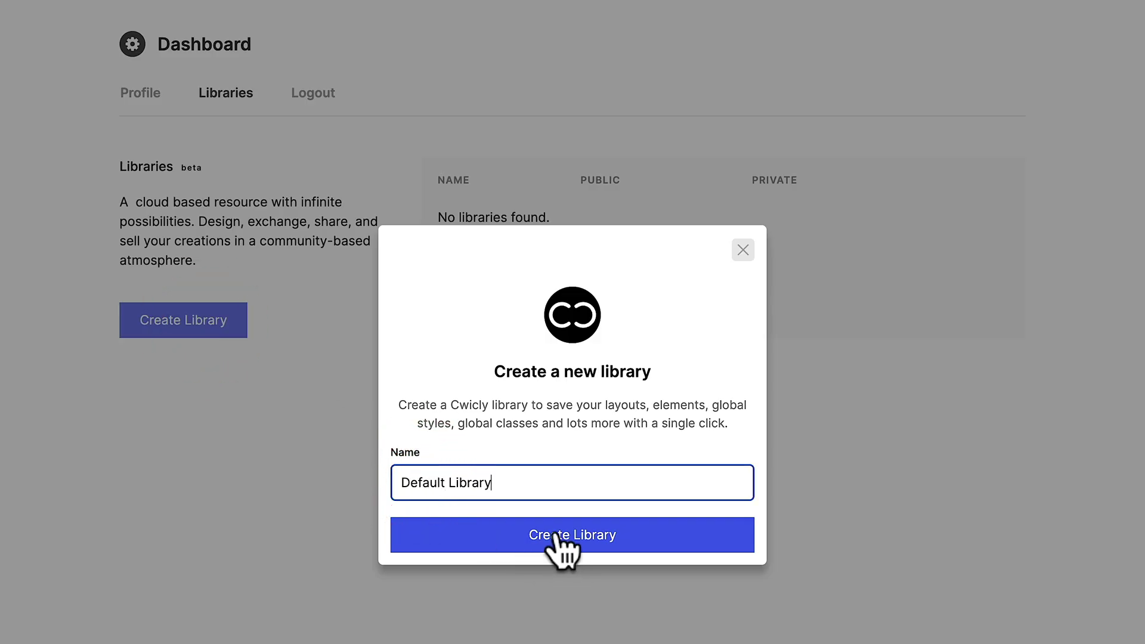
click(556, 535)
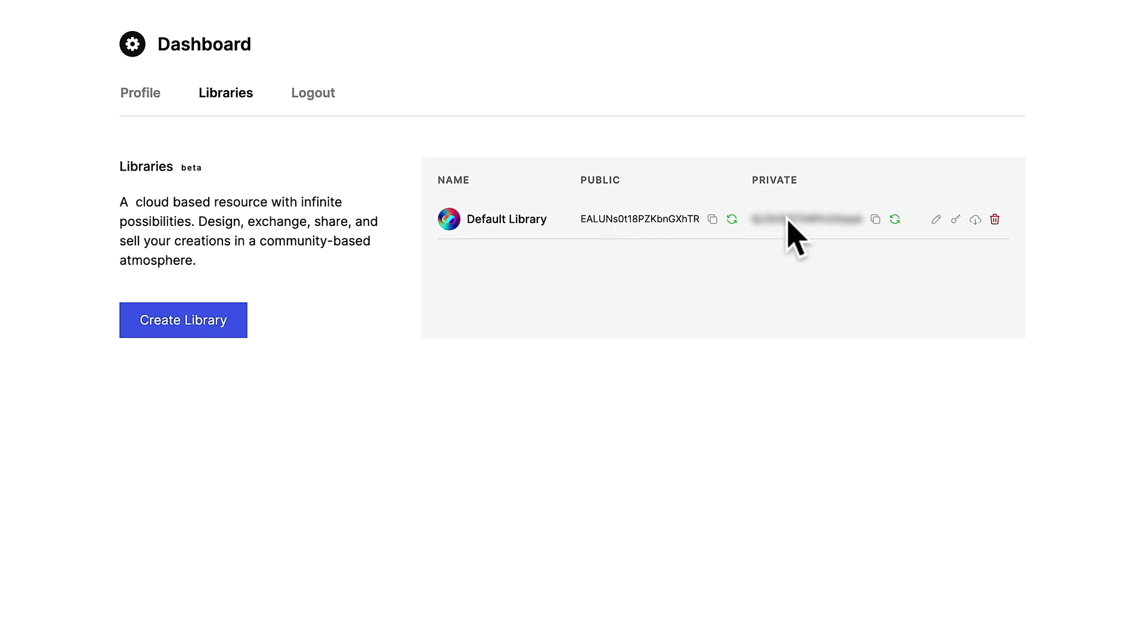
click(954, 220)
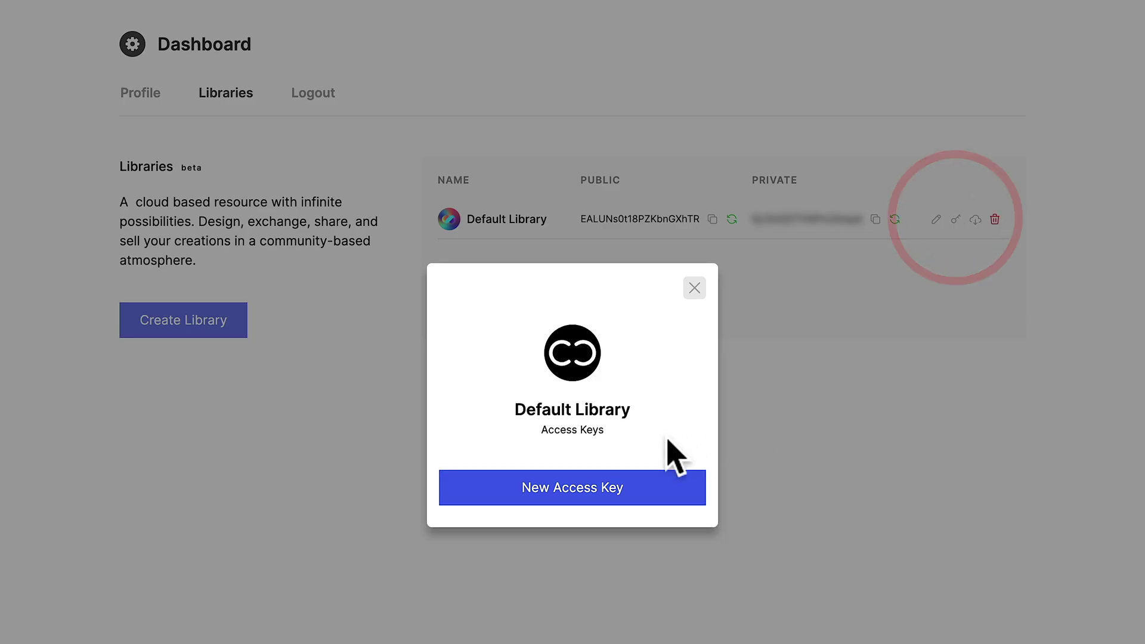
click(580, 487)
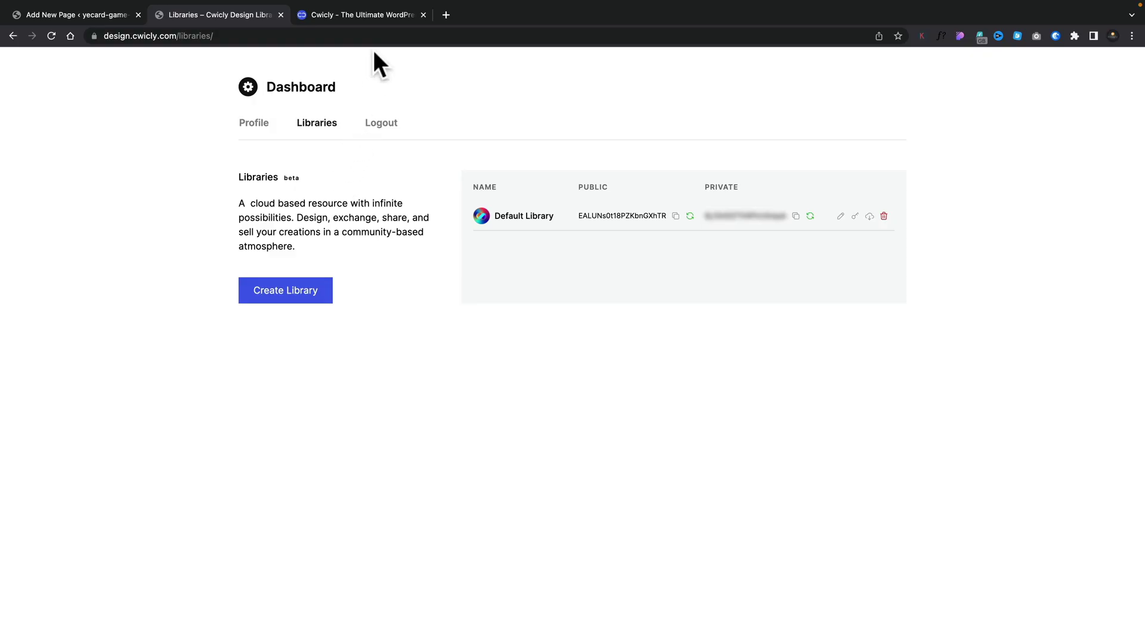
Paste Default Library's public key into the editor's Add Library form and connect it
click(68, 15)
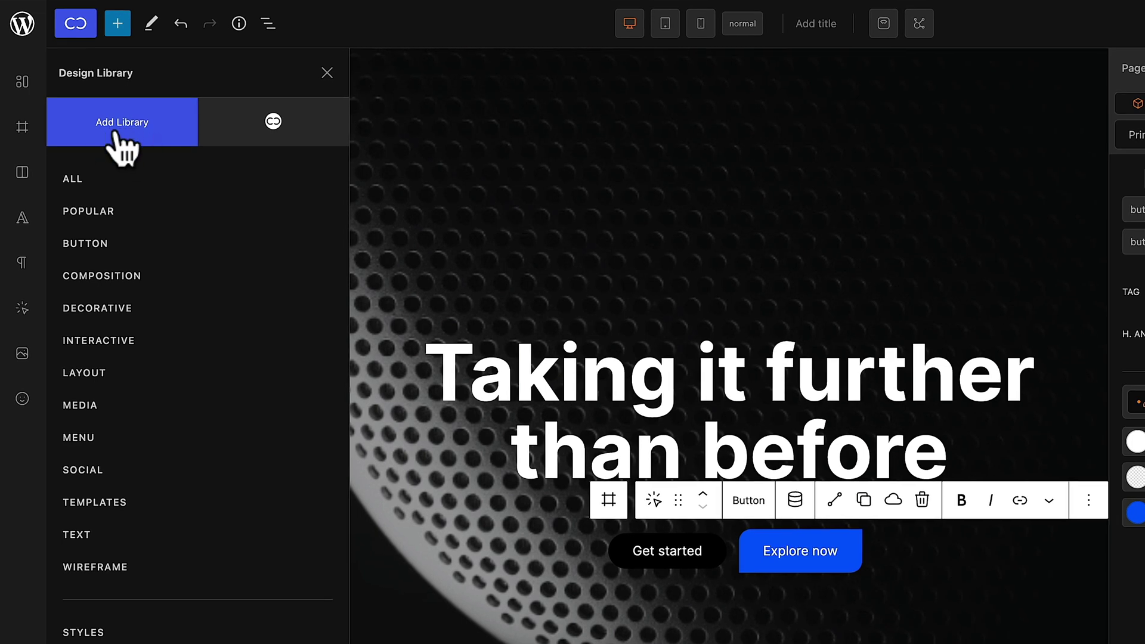
click(113, 132)
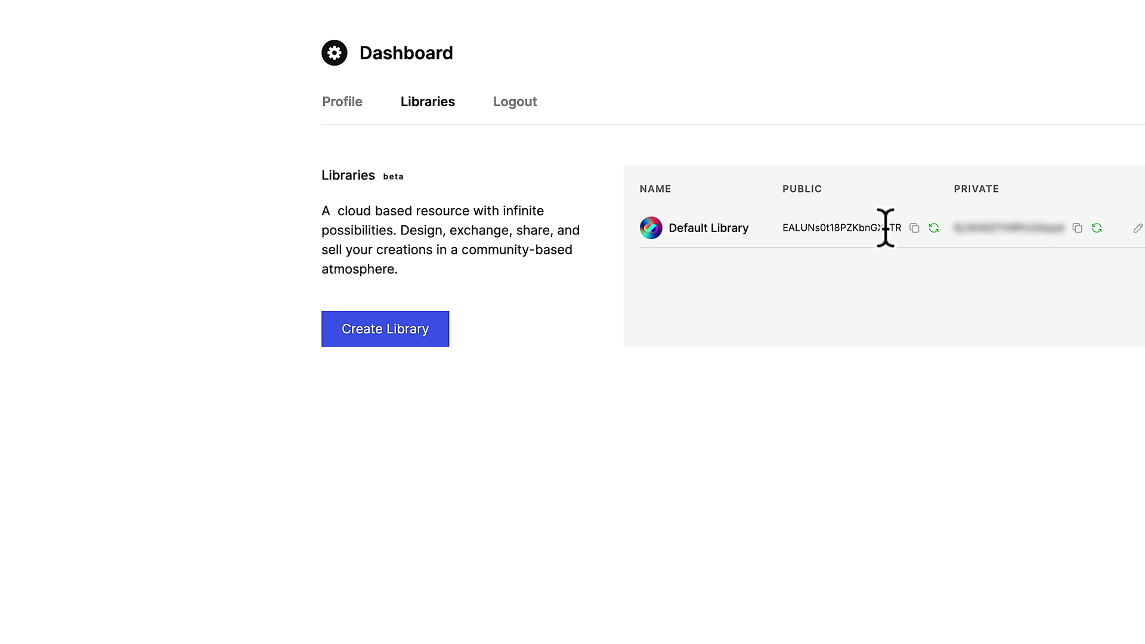
click(914, 228)
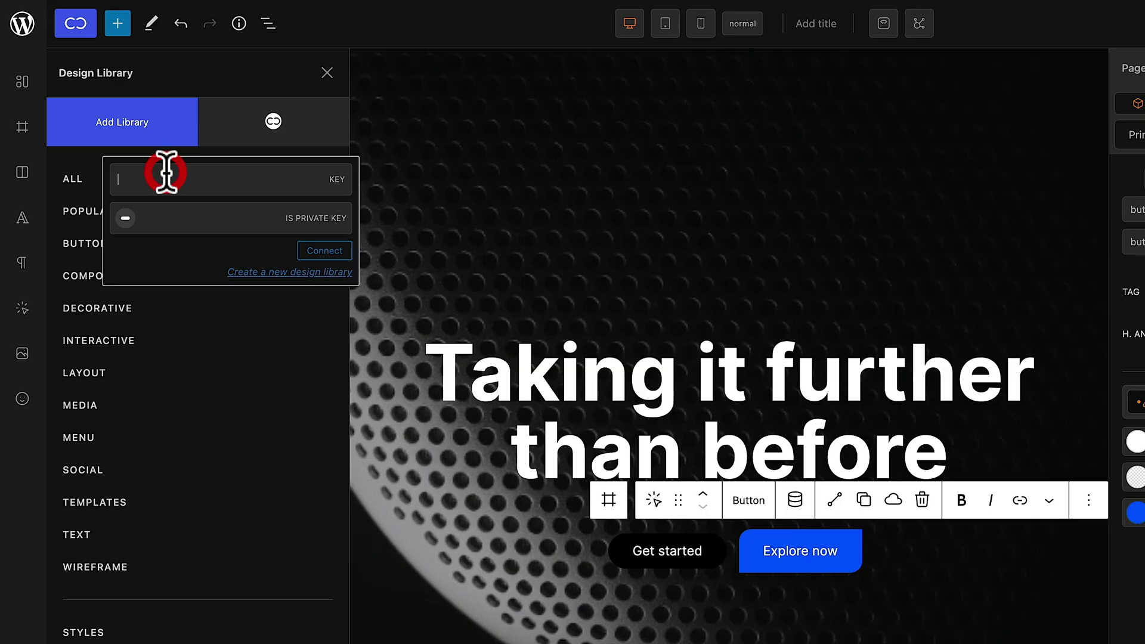
key(ctrl+v)
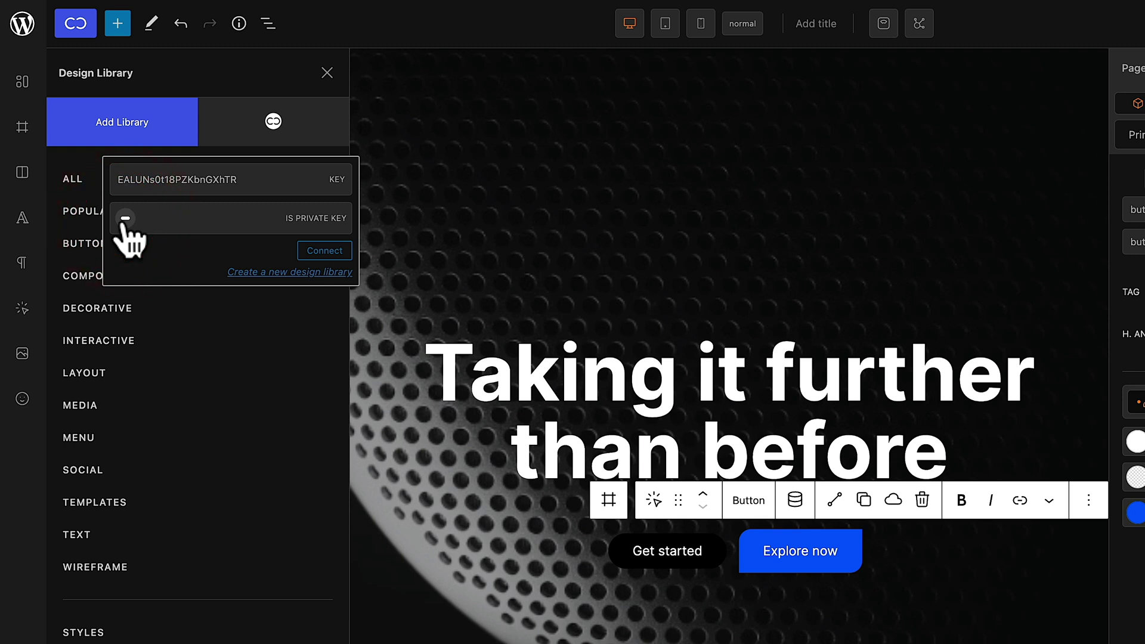
click(321, 251)
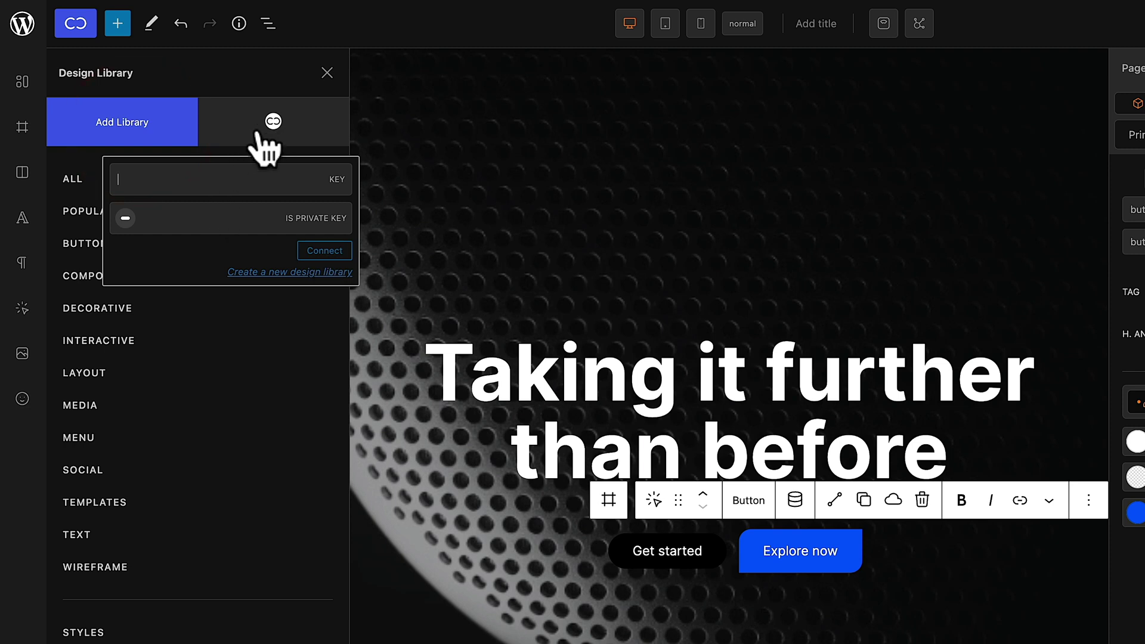
Mark Default Library as the default source, then browse its categories
click(239, 123)
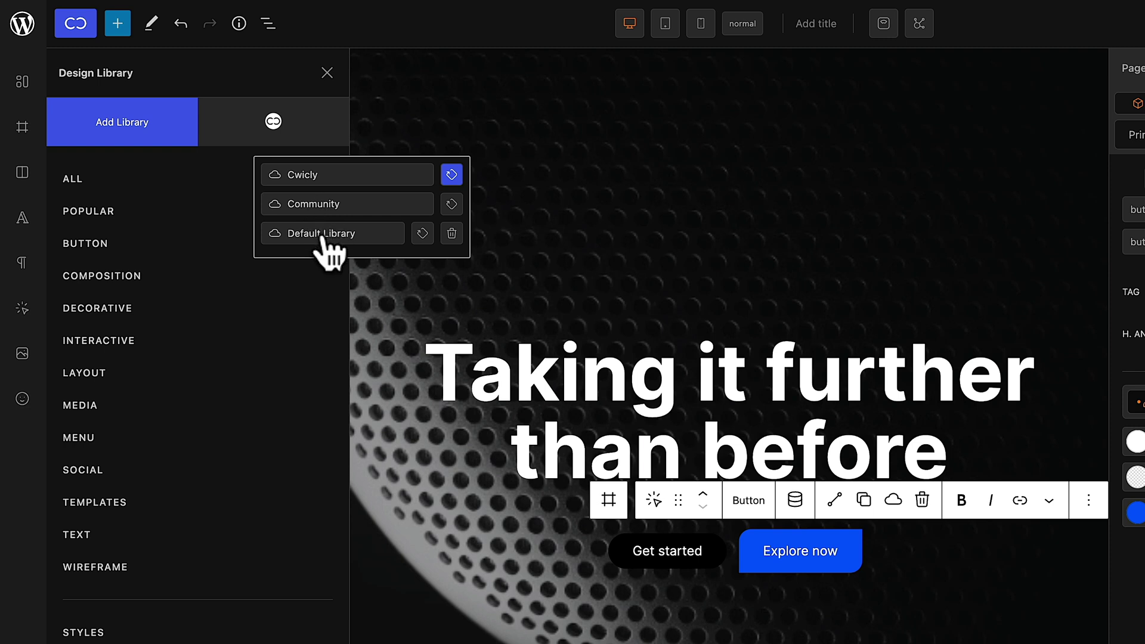
click(423, 234)
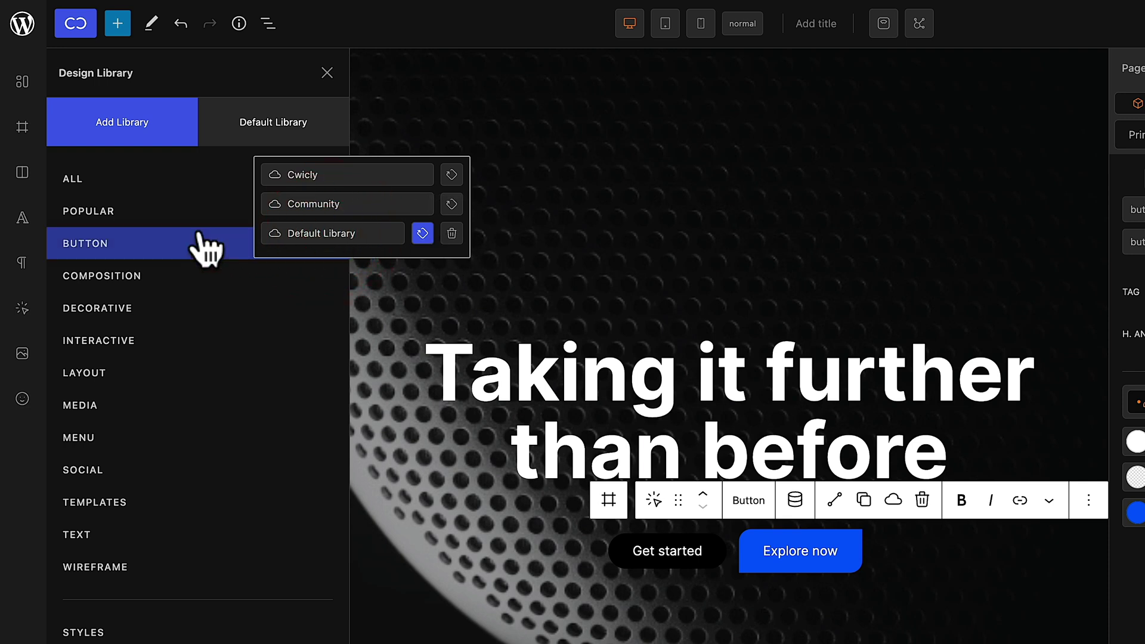
click(110, 182)
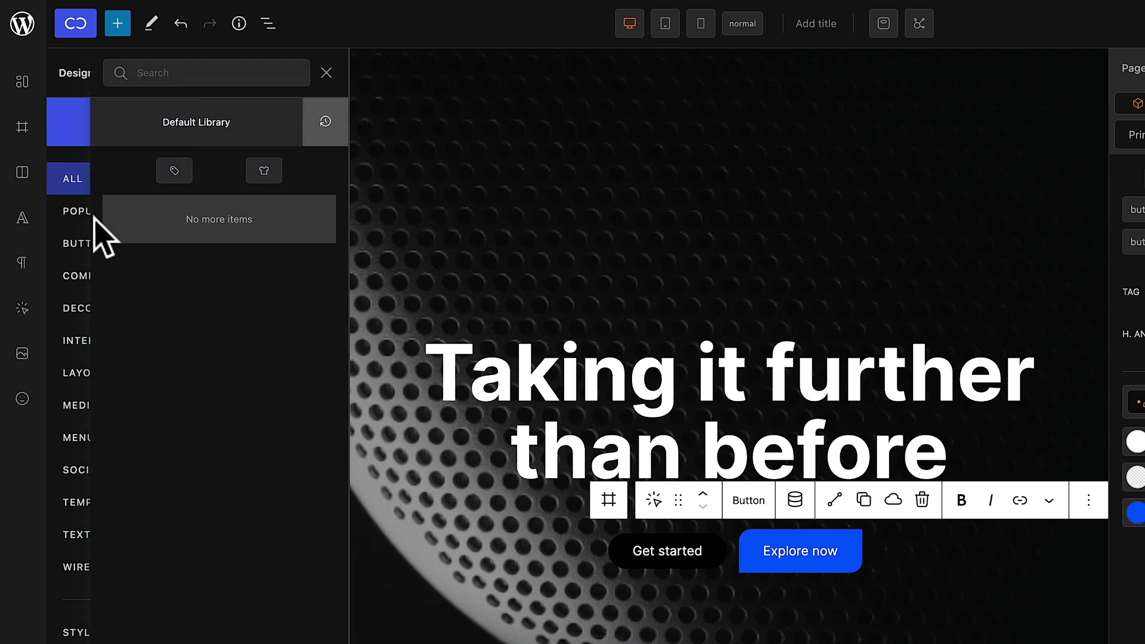
click(74, 245)
click(71, 274)
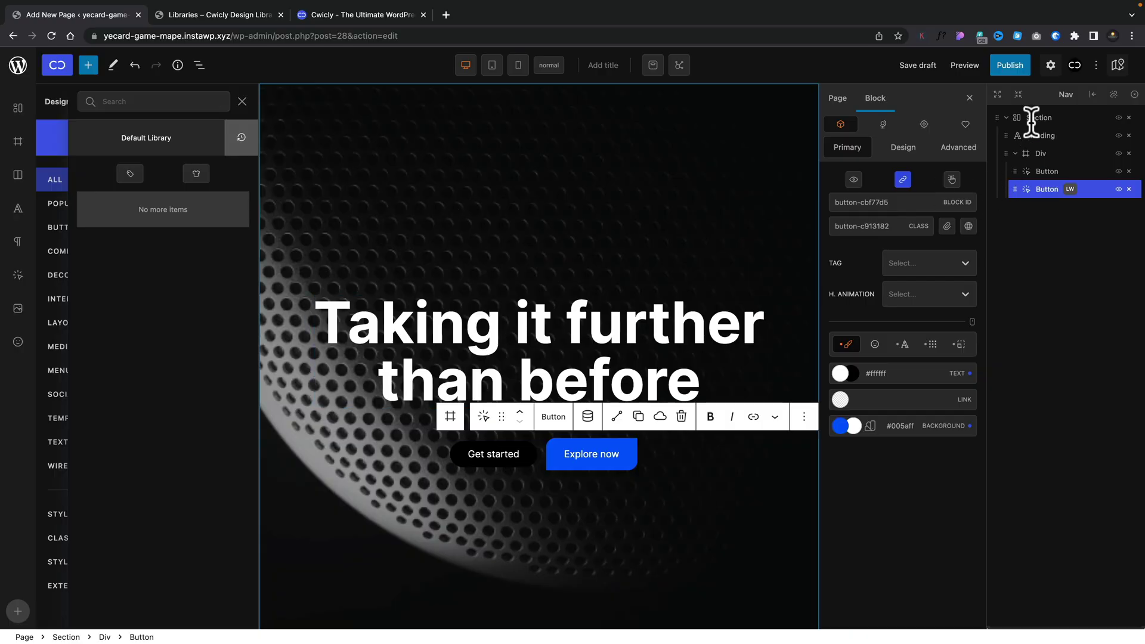
Select the hero Section block and collapse its children in the Nav tree
click(1028, 118)
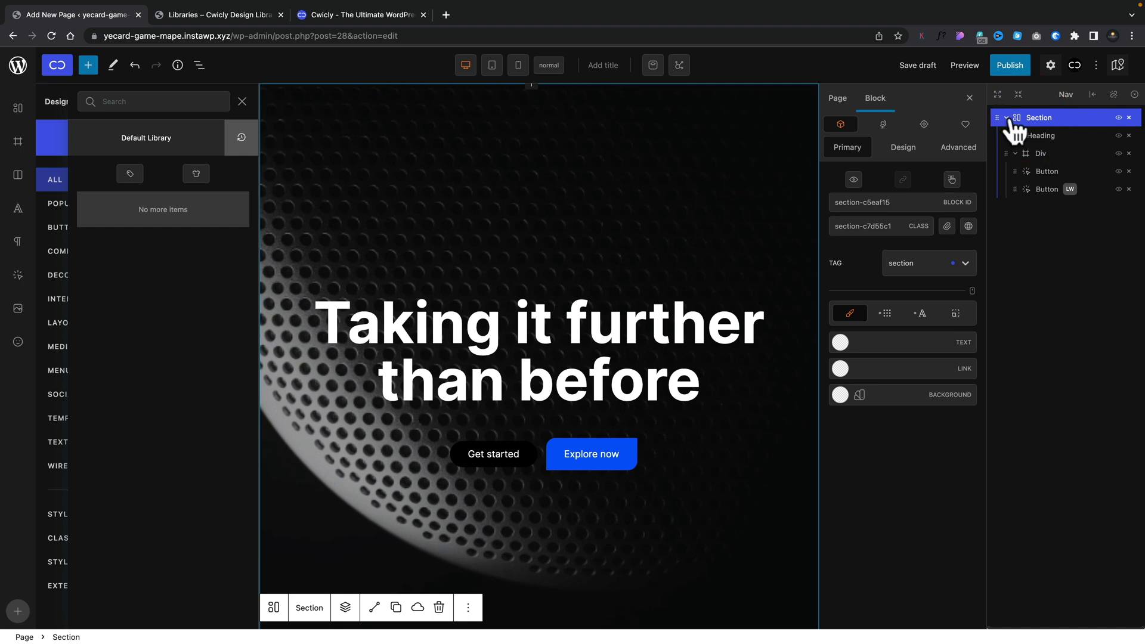
click(1007, 118)
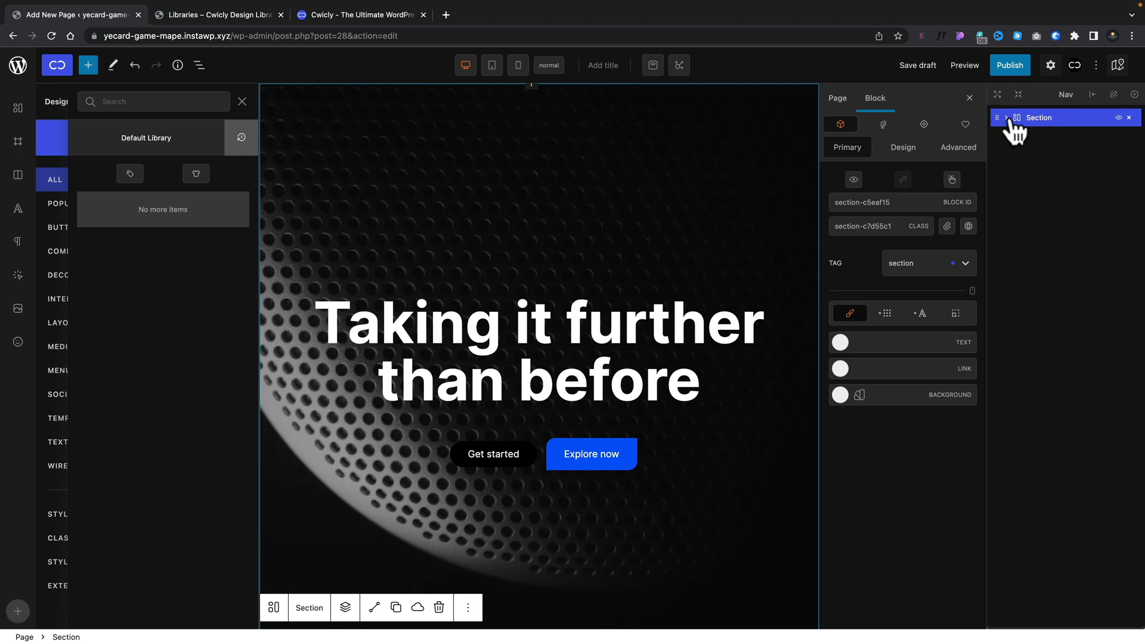
Name the Section for saving and set its category to Composition, specific type Hero
click(417, 608)
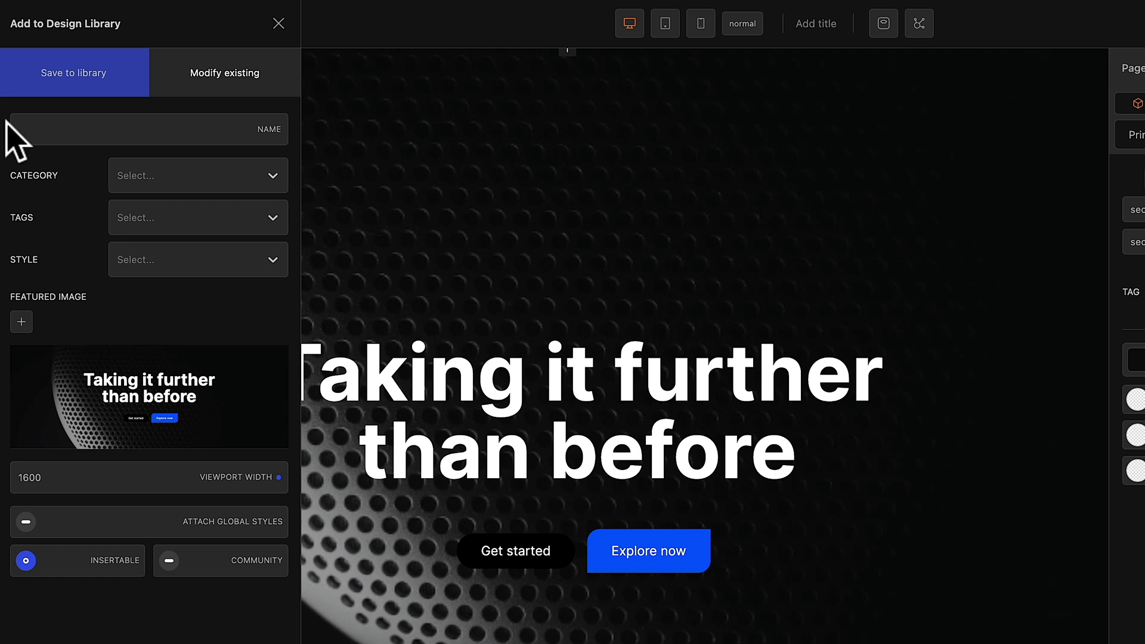
click(74, 123)
text(Hero Section)
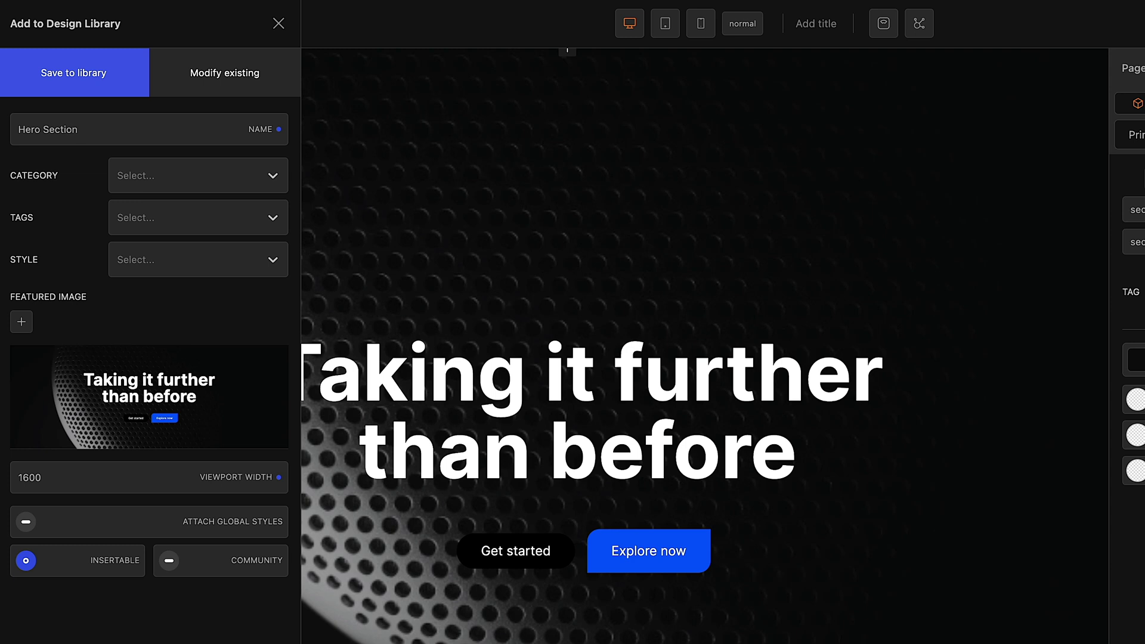
click(157, 177)
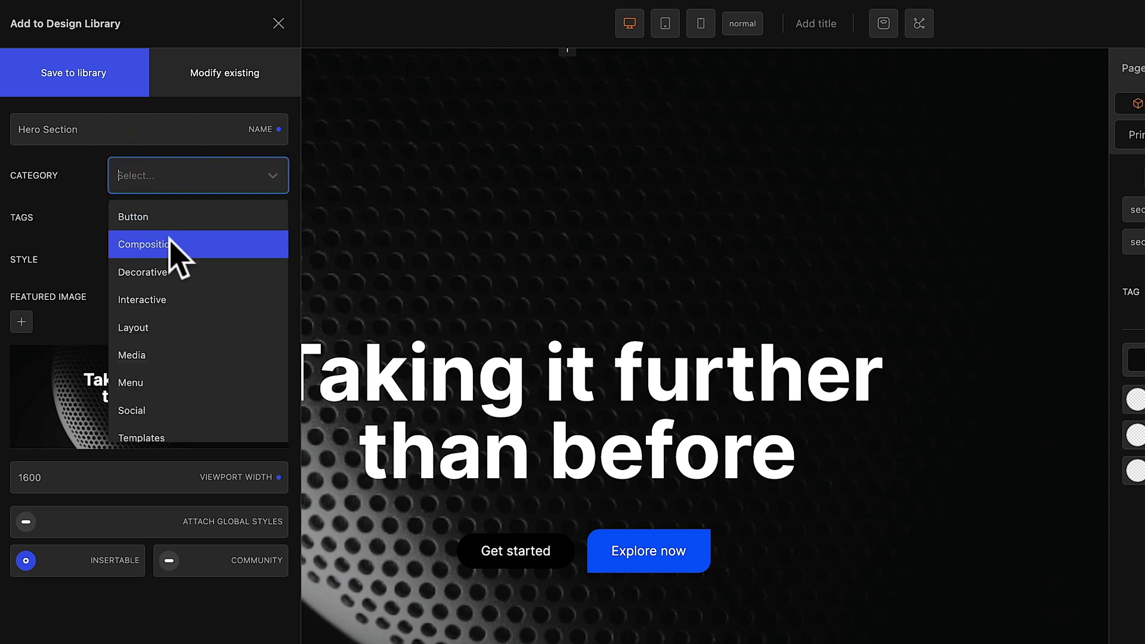
scroll(177, 292, down, 1)
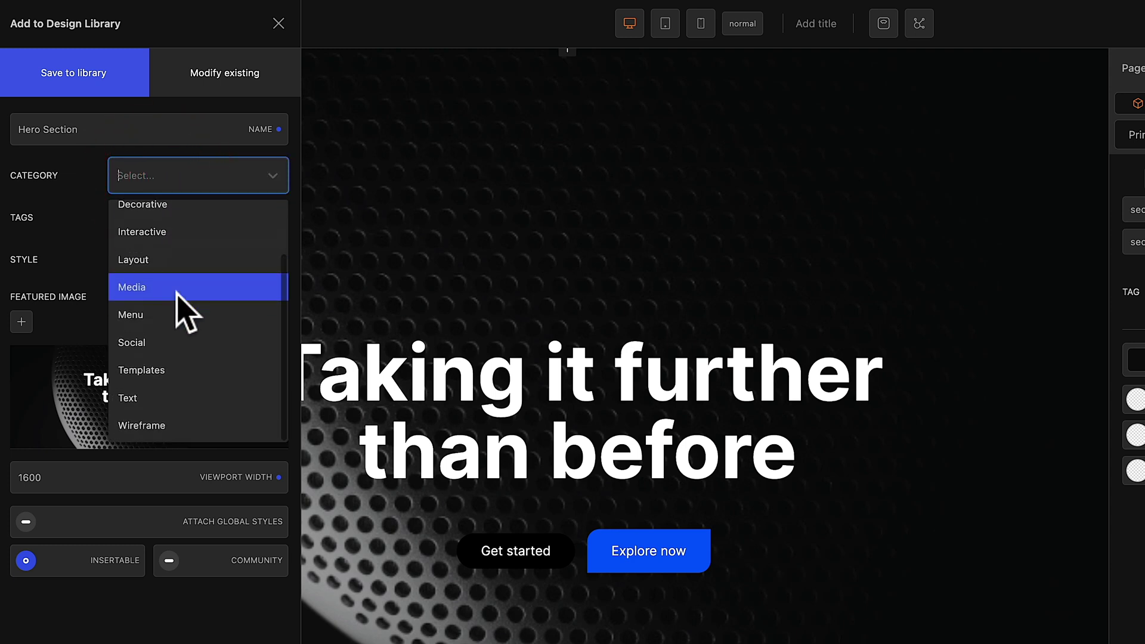
scroll(177, 293, up, 3)
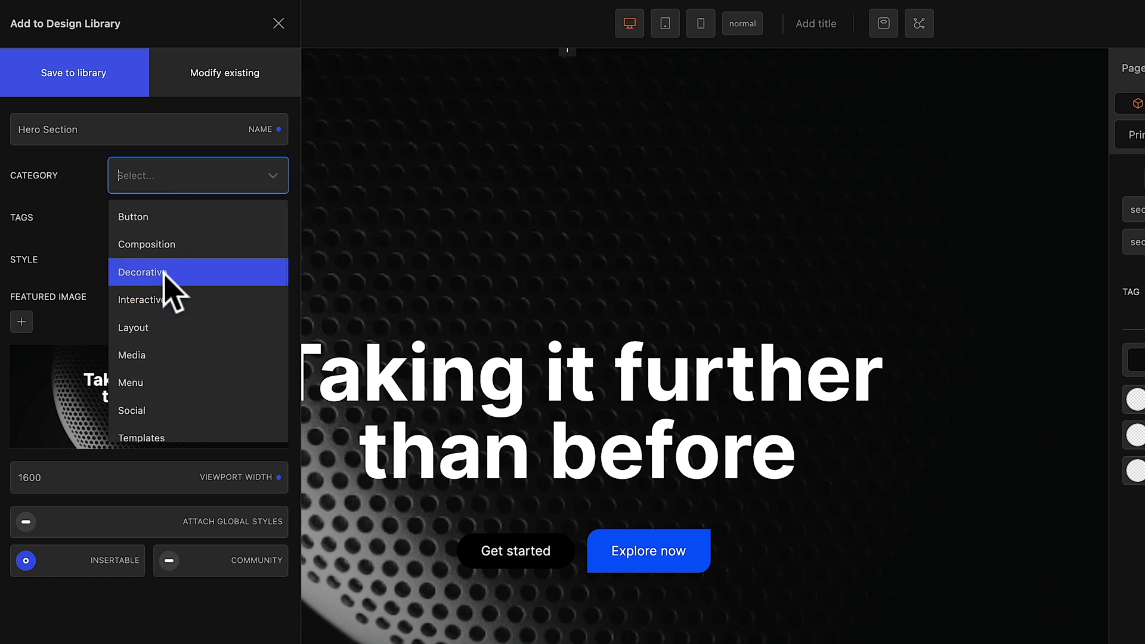
click(160, 245)
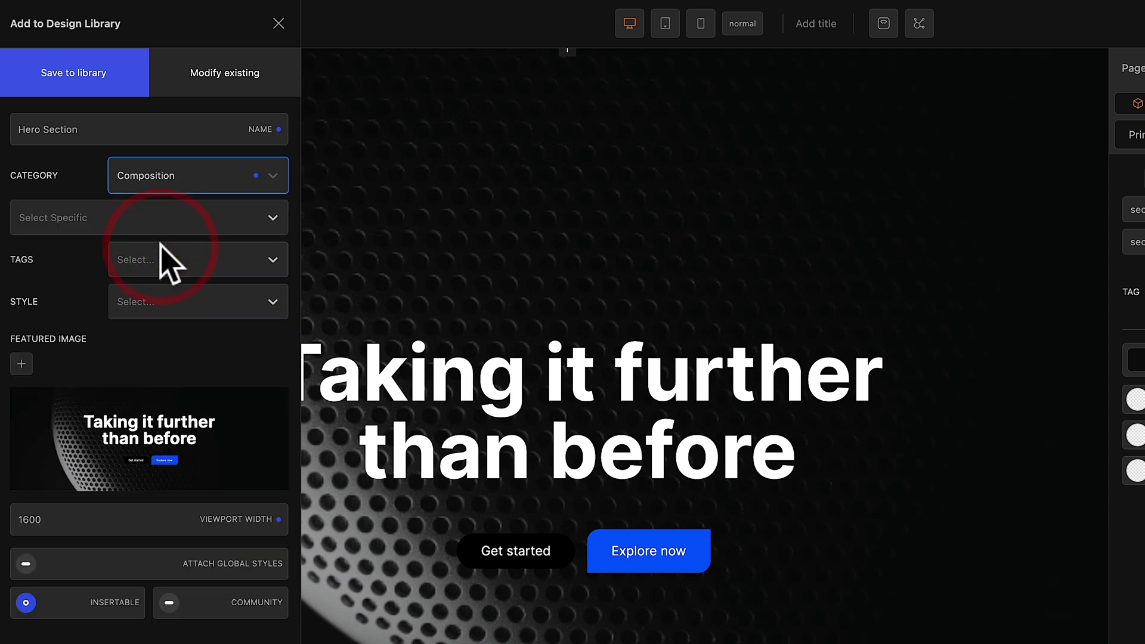
click(215, 222)
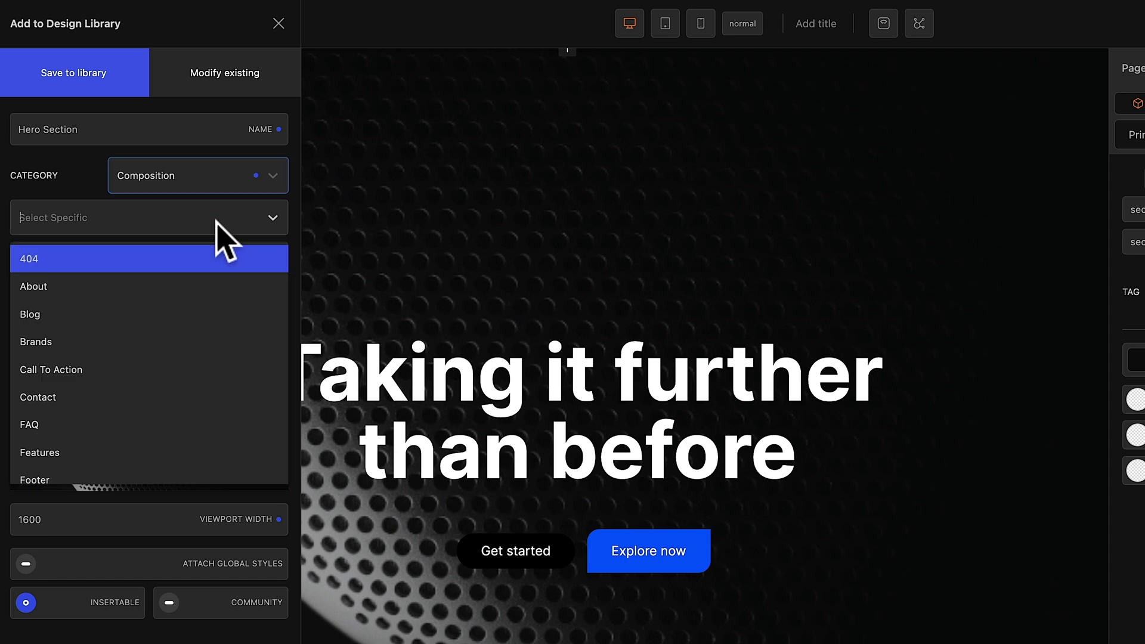
scroll(191, 365, down, 3)
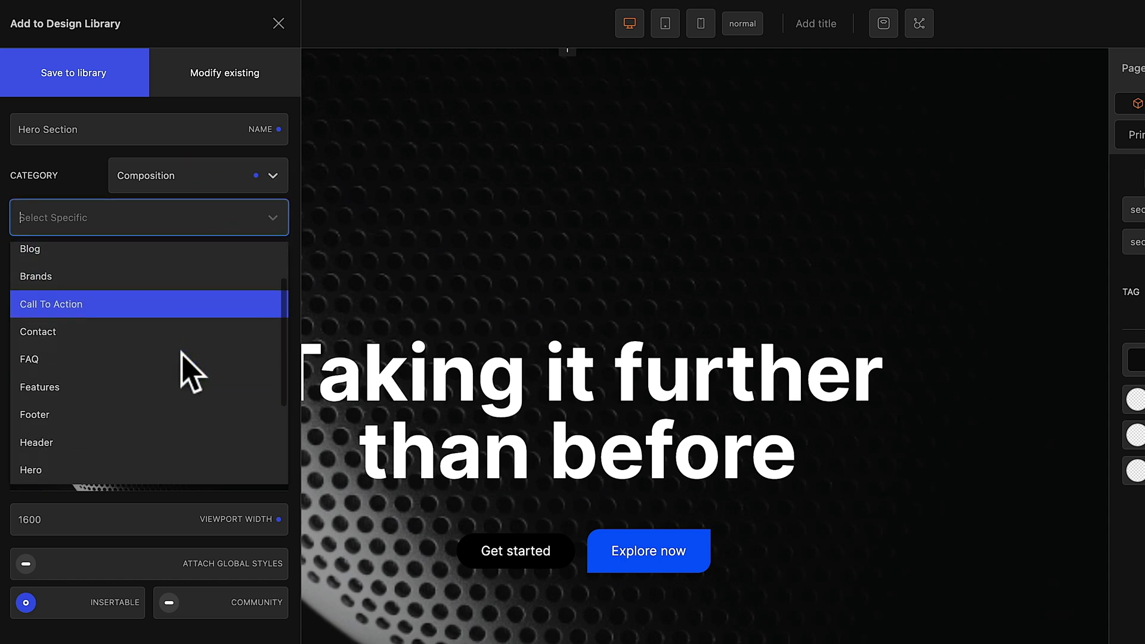
click(101, 413)
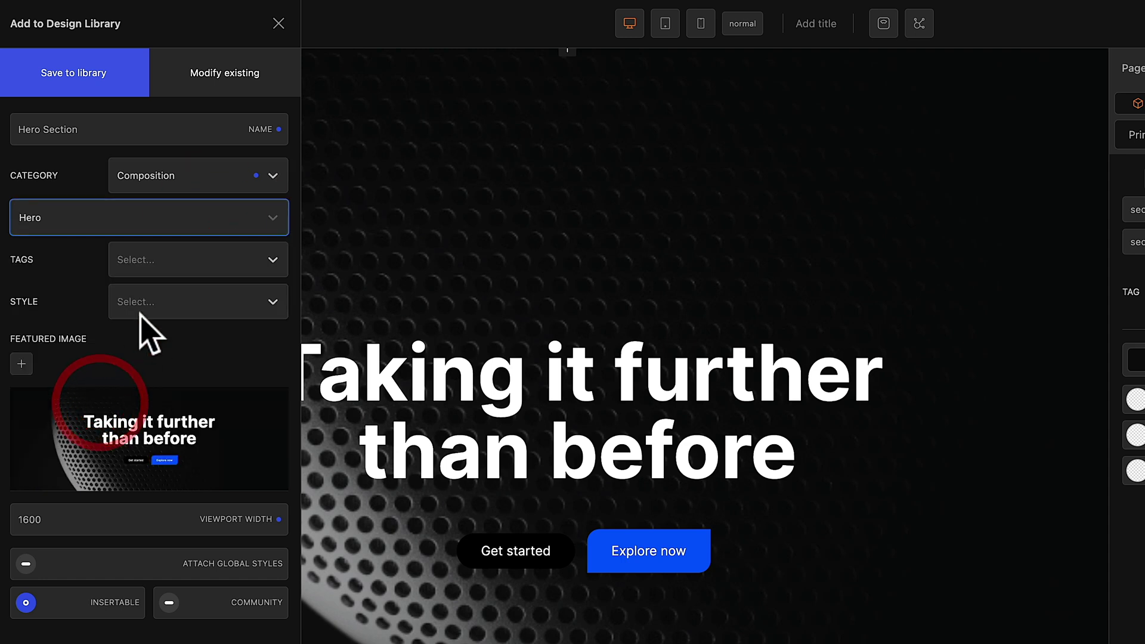
Tag the design Architecture and set its style to Dark
click(173, 263)
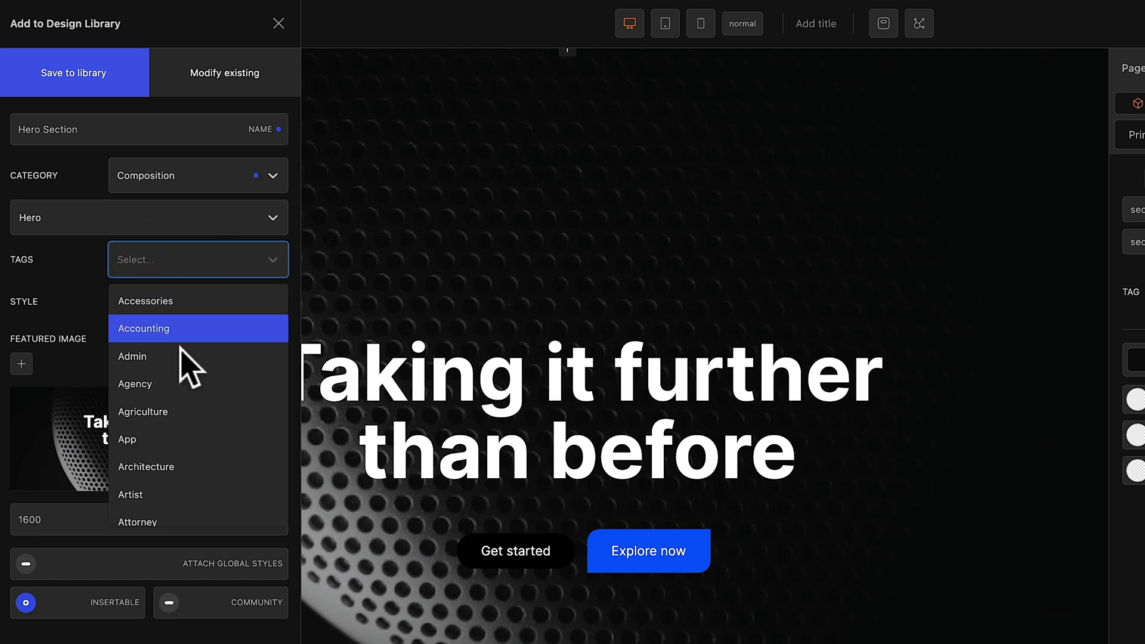
scroll(197, 412, down, 1)
click(186, 434)
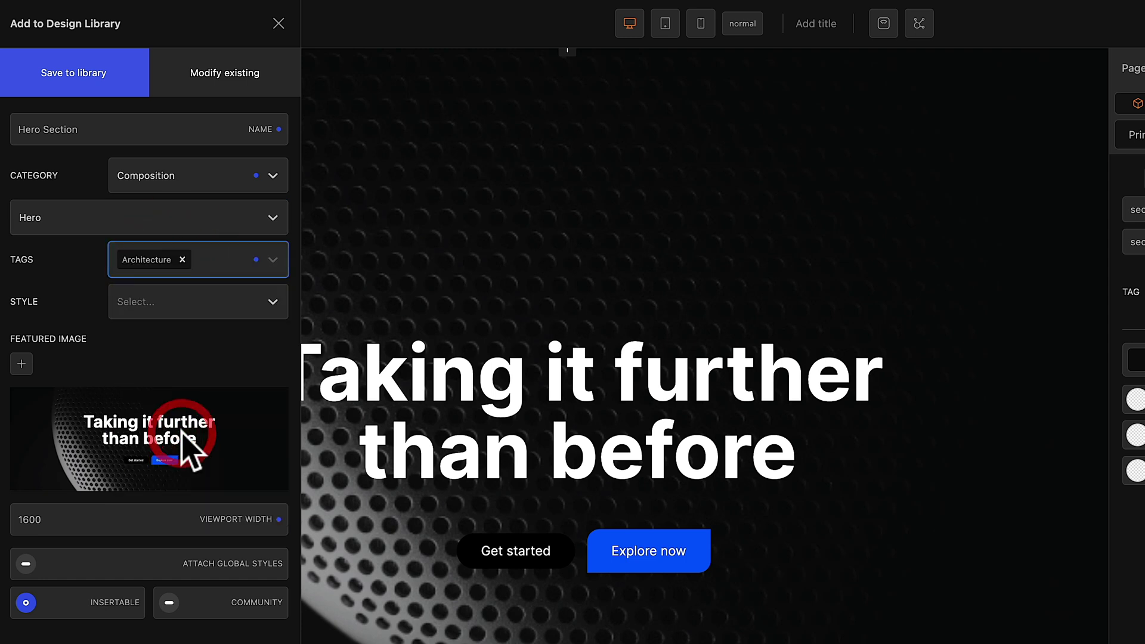
click(216, 303)
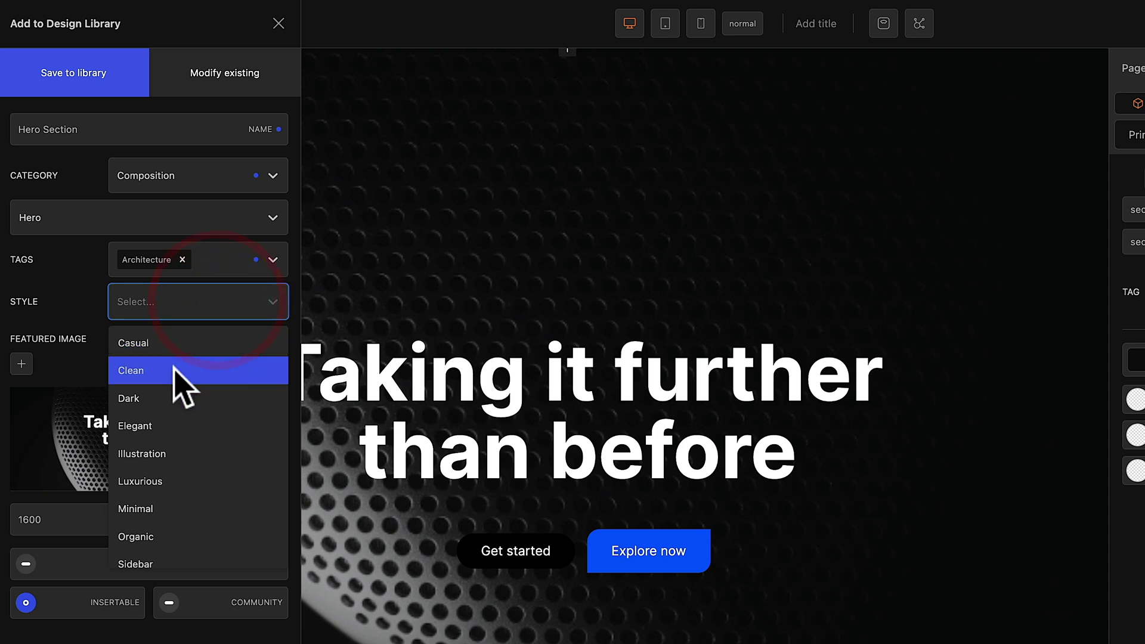
click(155, 395)
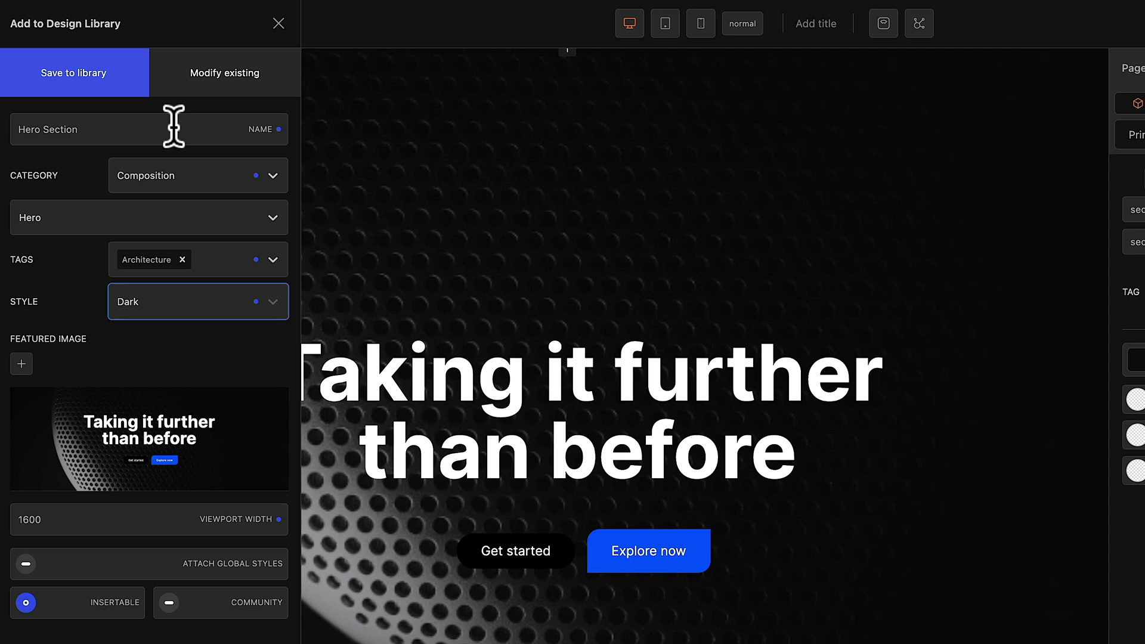
Save the Hero Section into Default Library, then delete it from the page
click(99, 82)
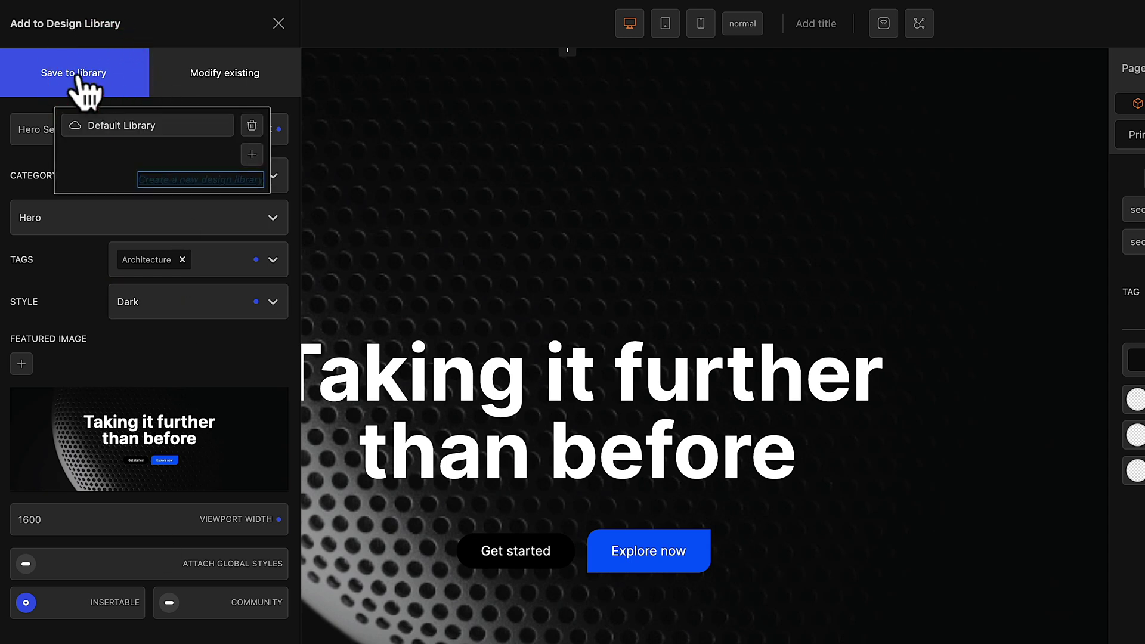
click(121, 126)
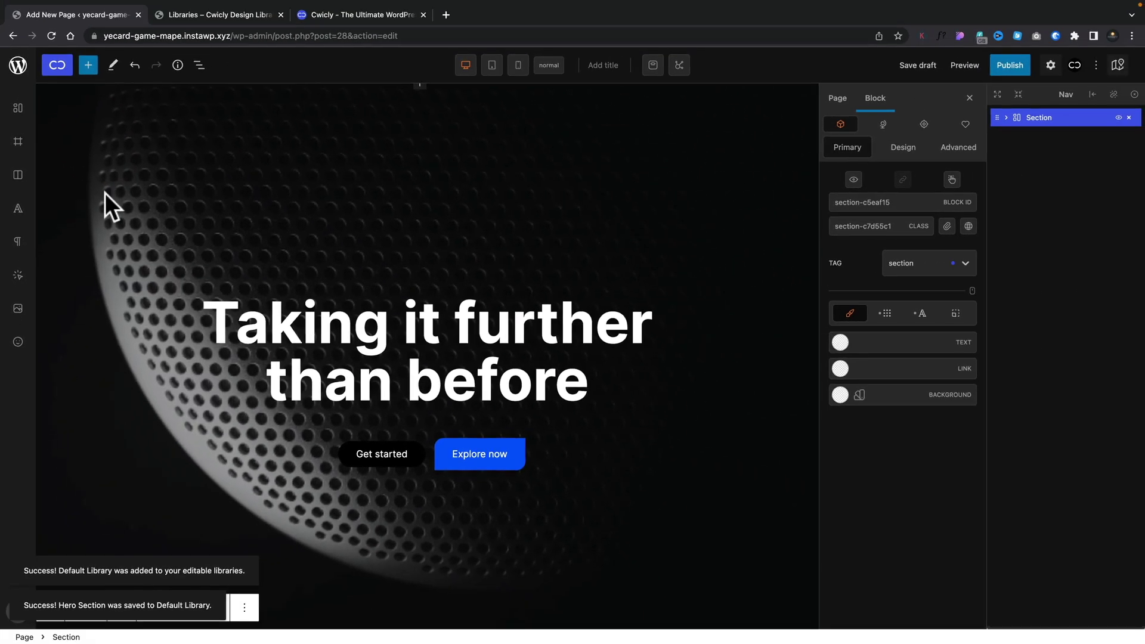
click(1129, 118)
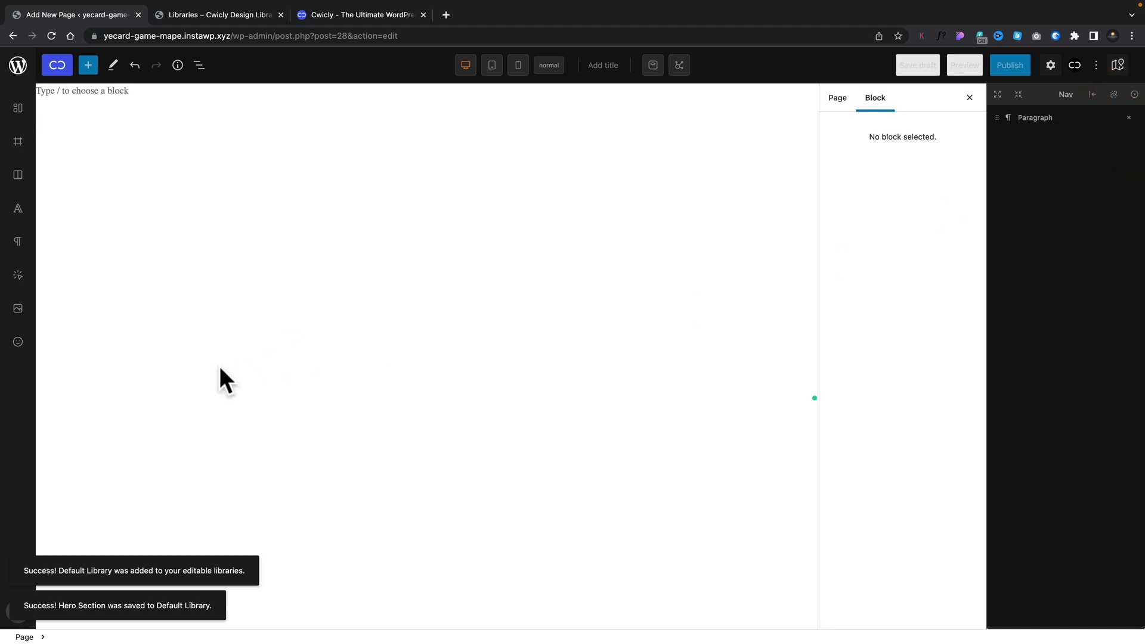
Open the Design Library's Default Library, filter it to Composition and refresh to show the Hero Section
click(269, 120)
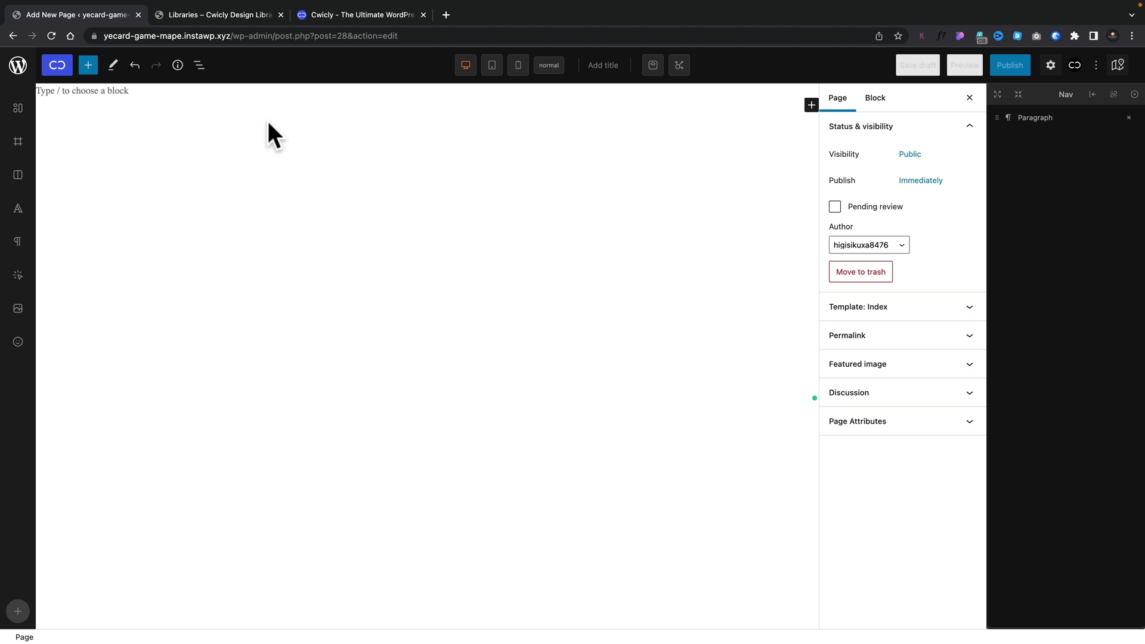
click(55, 65)
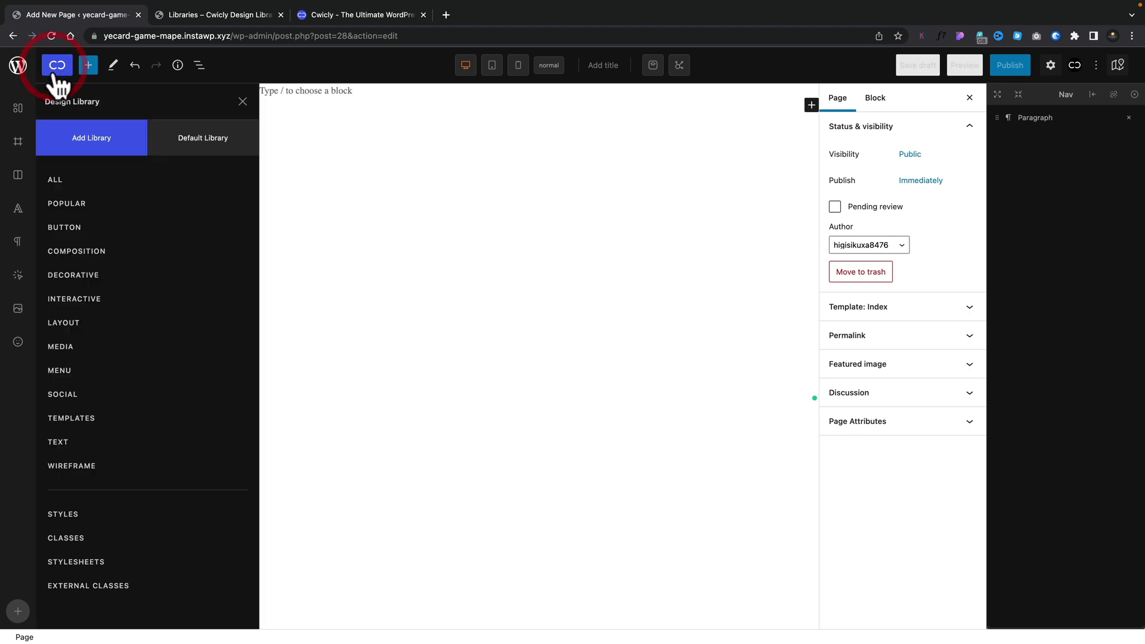
click(197, 140)
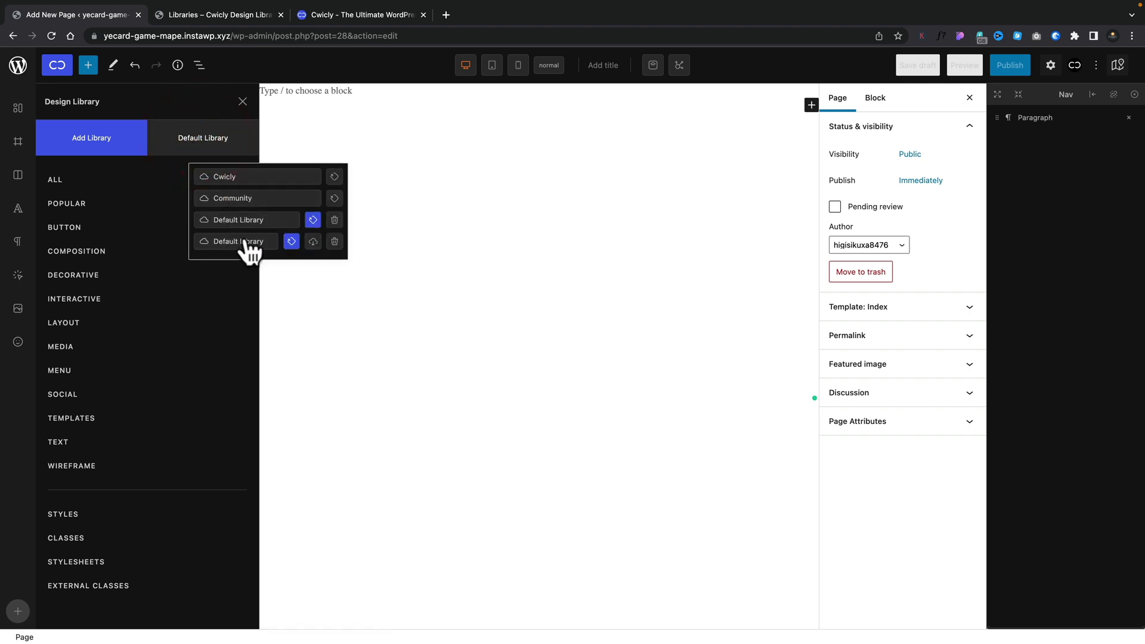
click(70, 184)
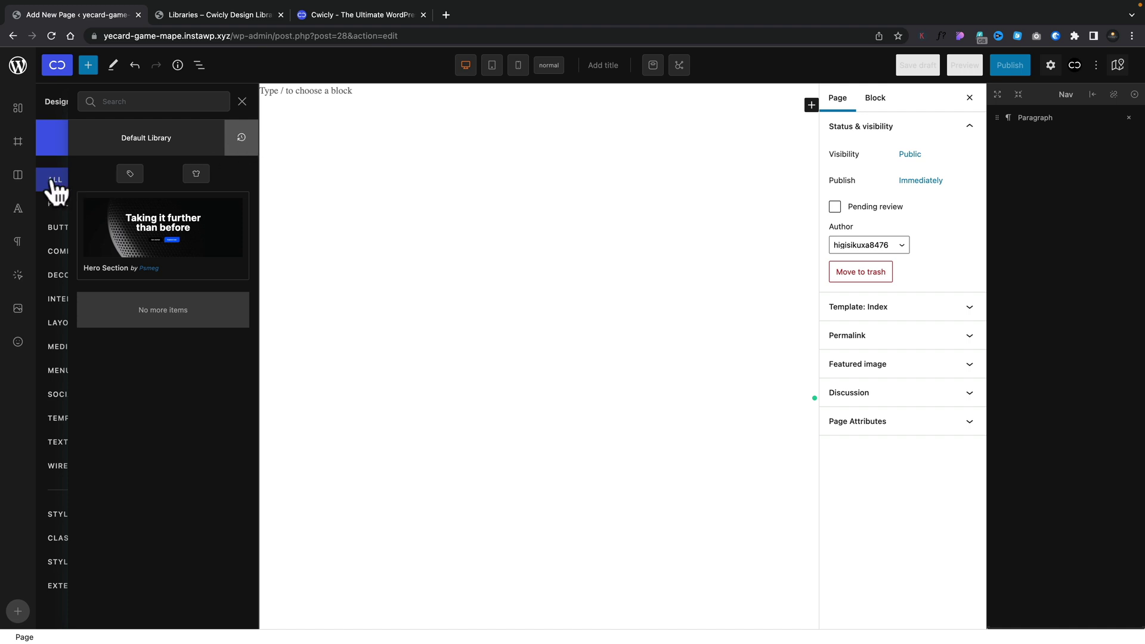
click(58, 258)
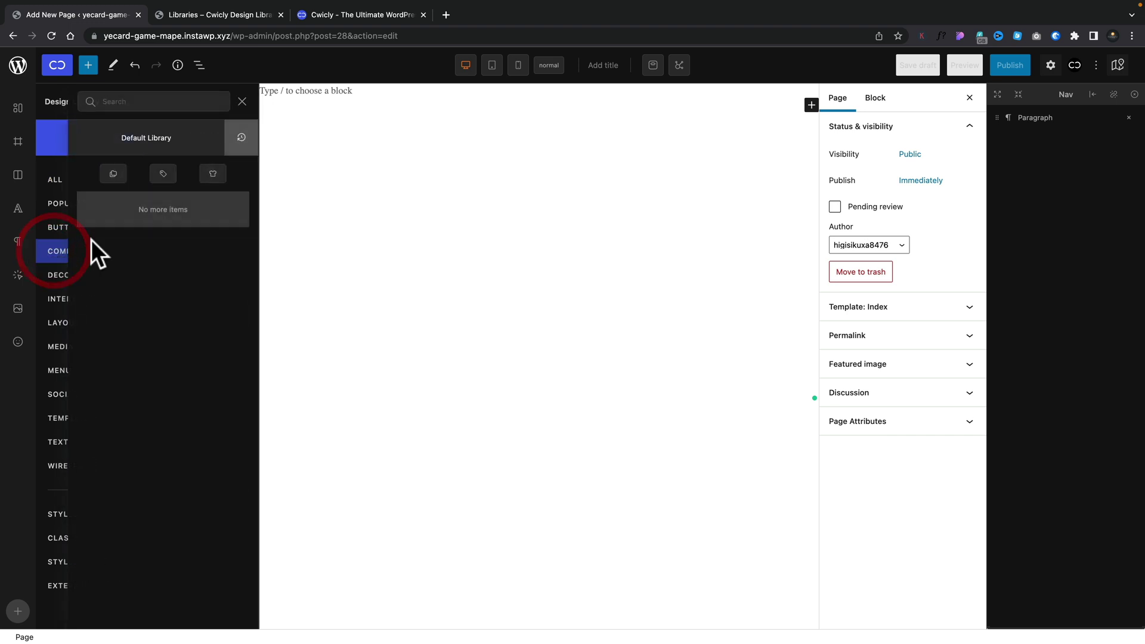
click(246, 127)
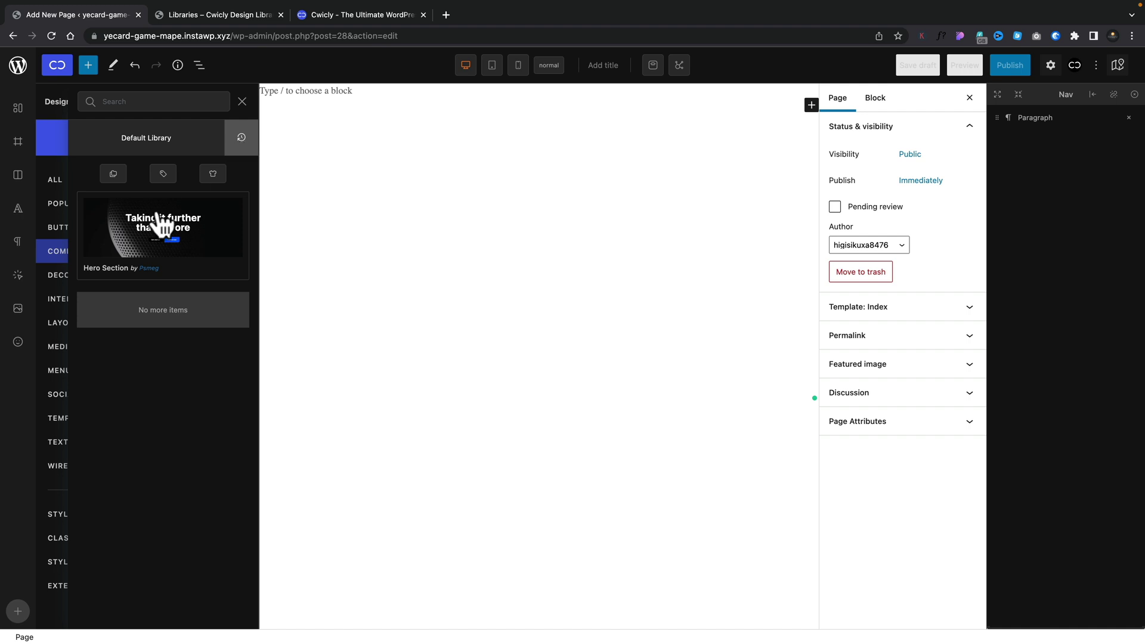
Insert the Hero Section design and delete the empty paragraph above it
click(133, 239)
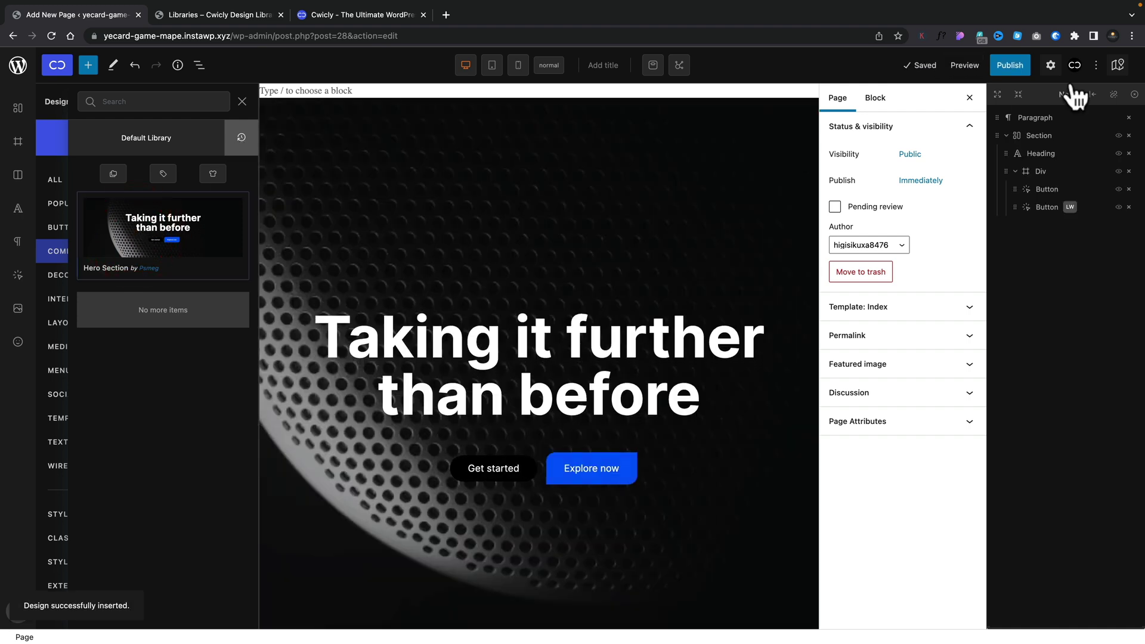
click(1130, 119)
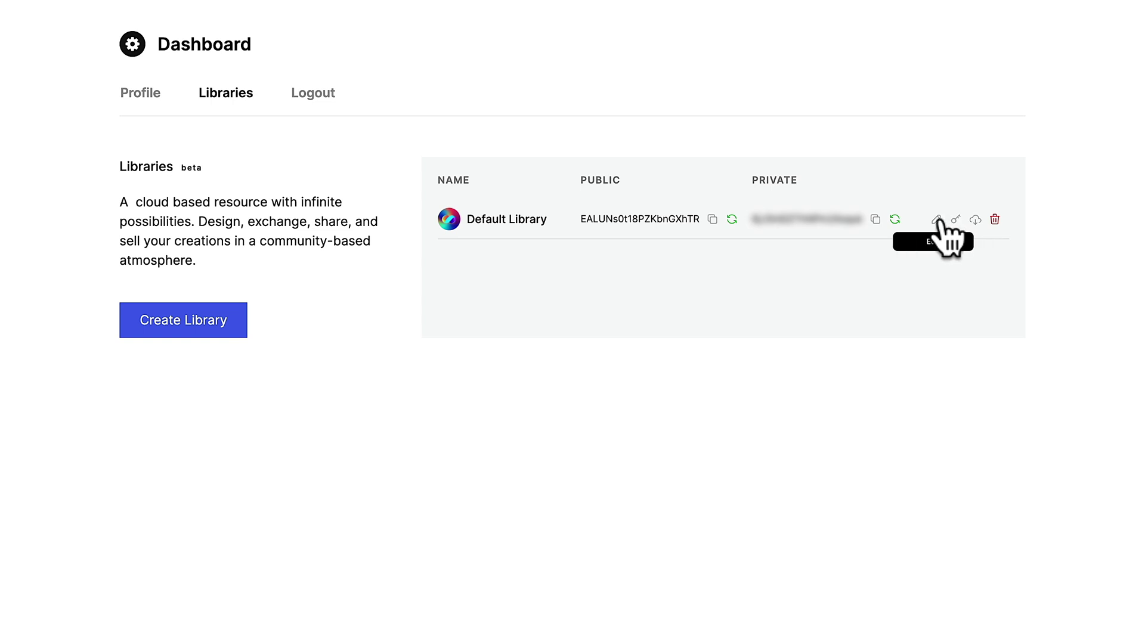
Open the Modify Library form for Default Library and close it without changes
click(938, 220)
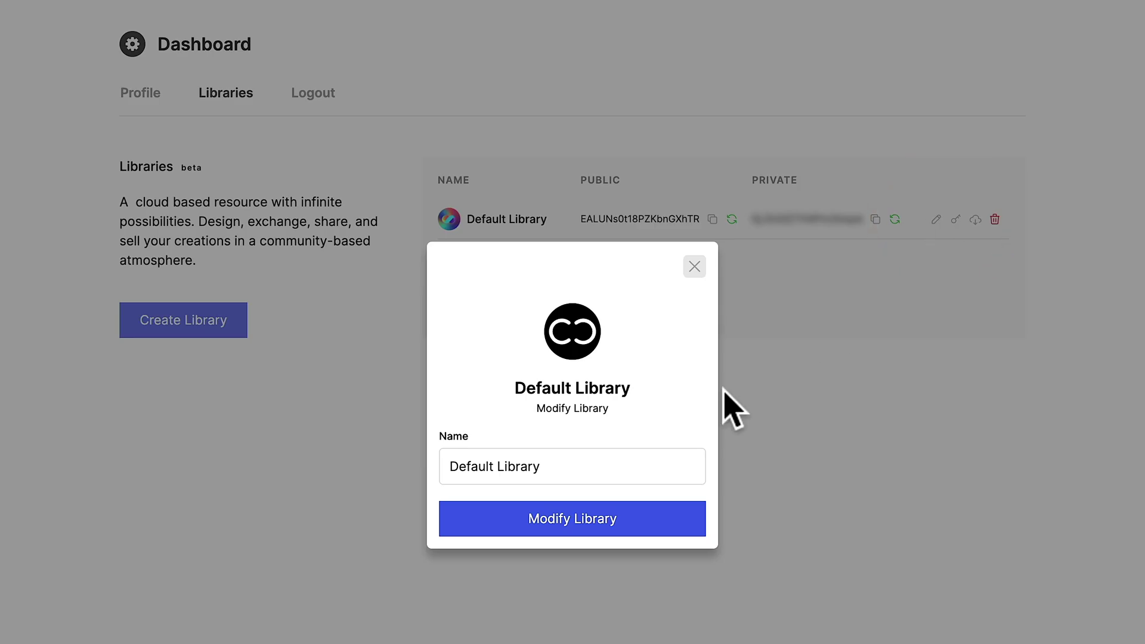
click(693, 267)
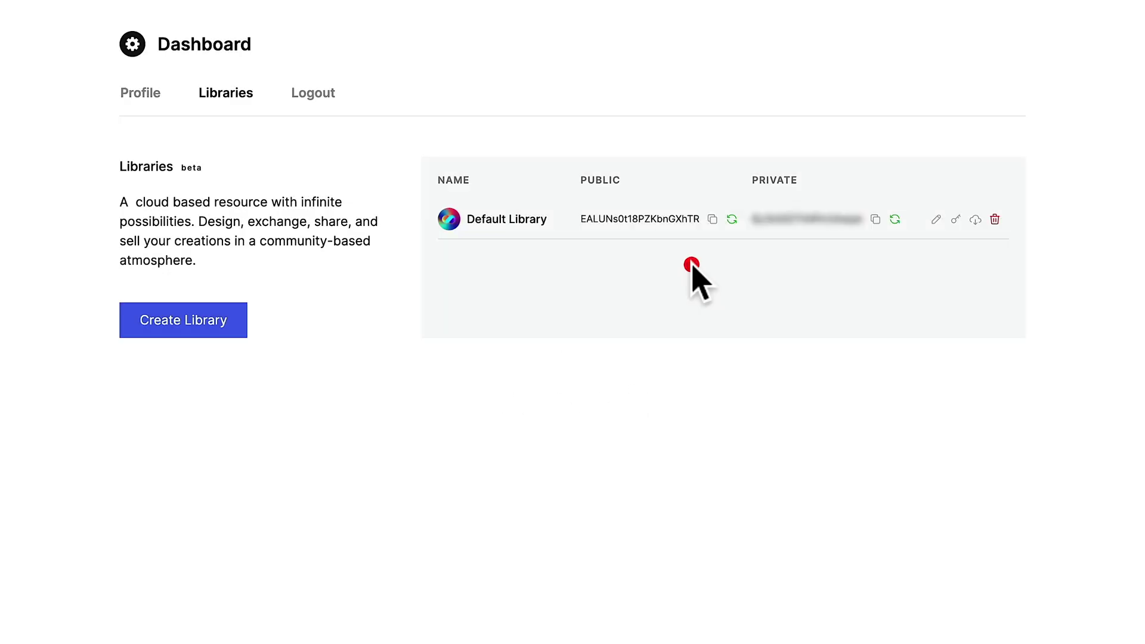
Create a new library named 'Library 2', then regenerate its public key
click(200, 320)
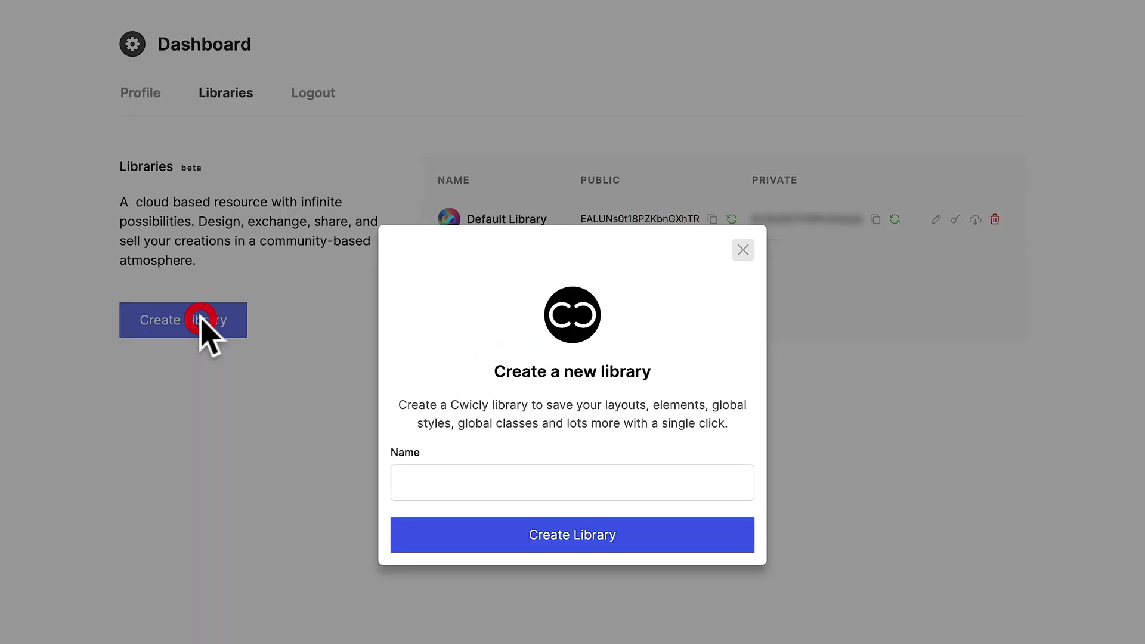
click(426, 494)
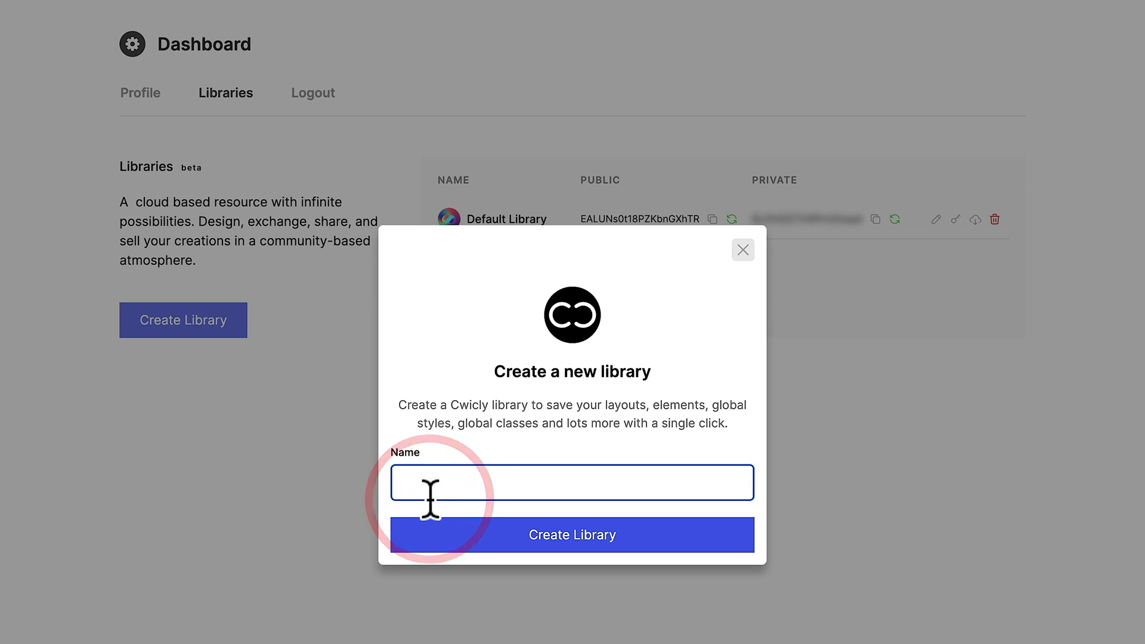
text(Library 2)
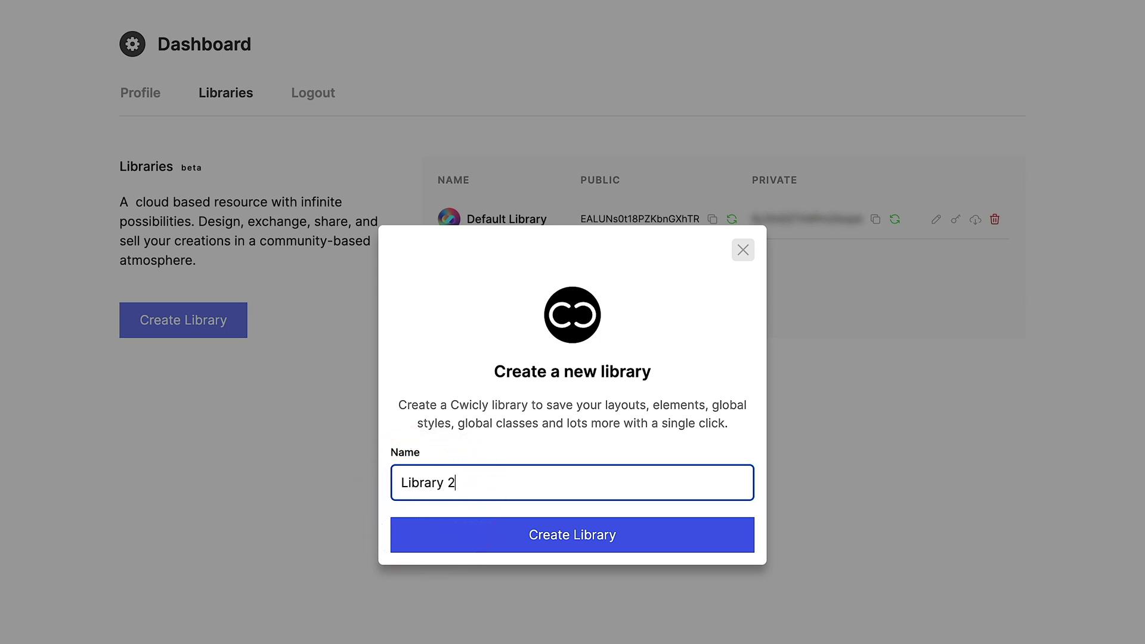
click(535, 536)
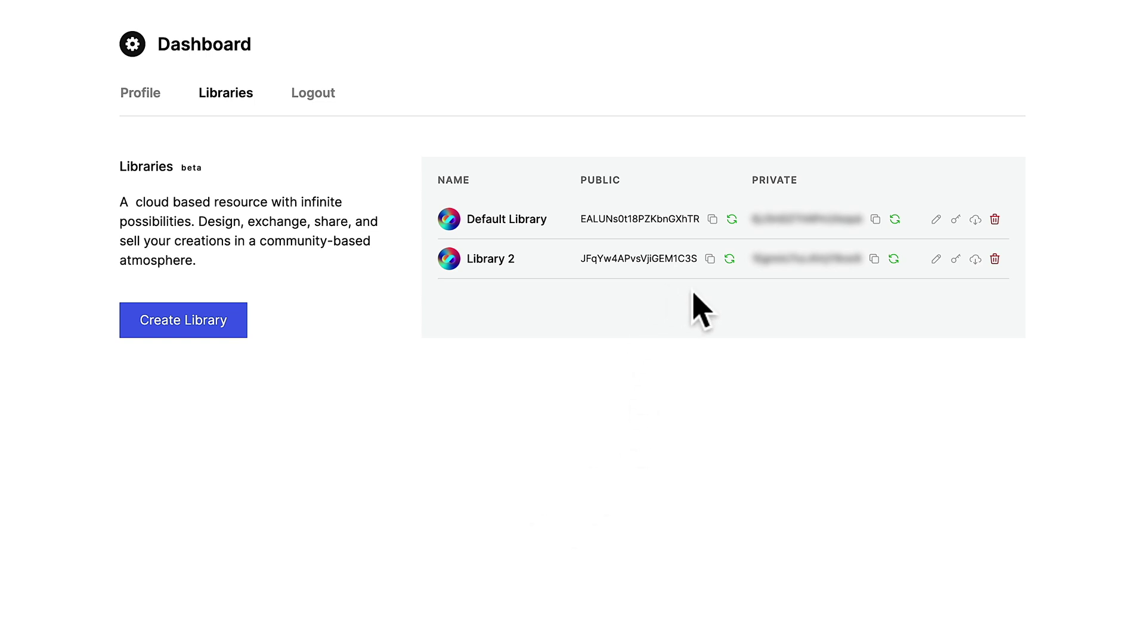
click(729, 260)
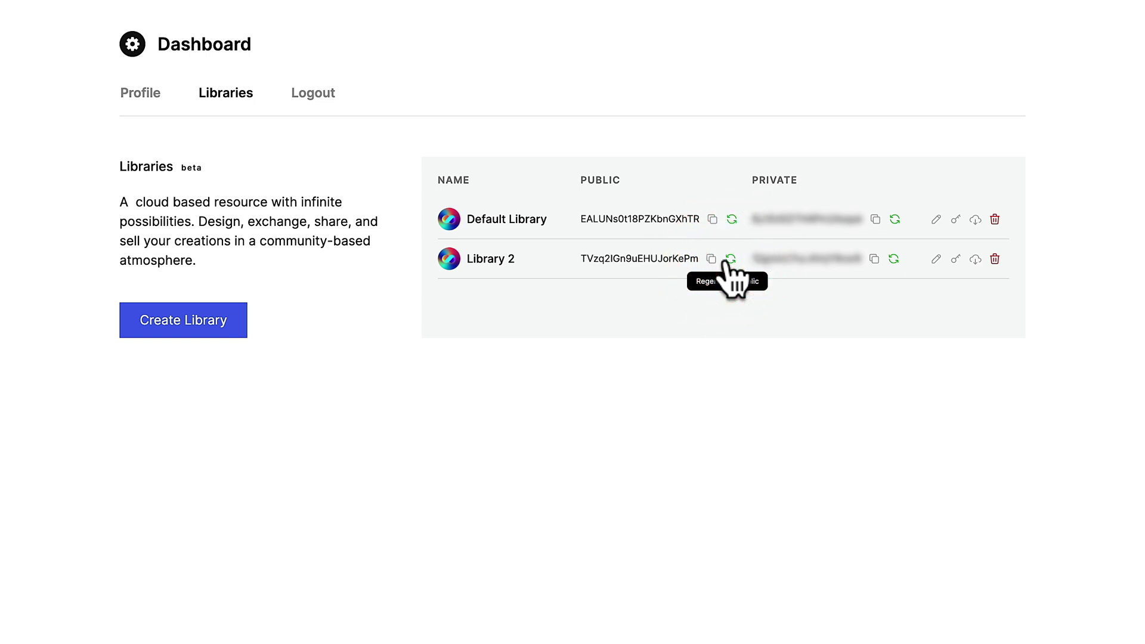